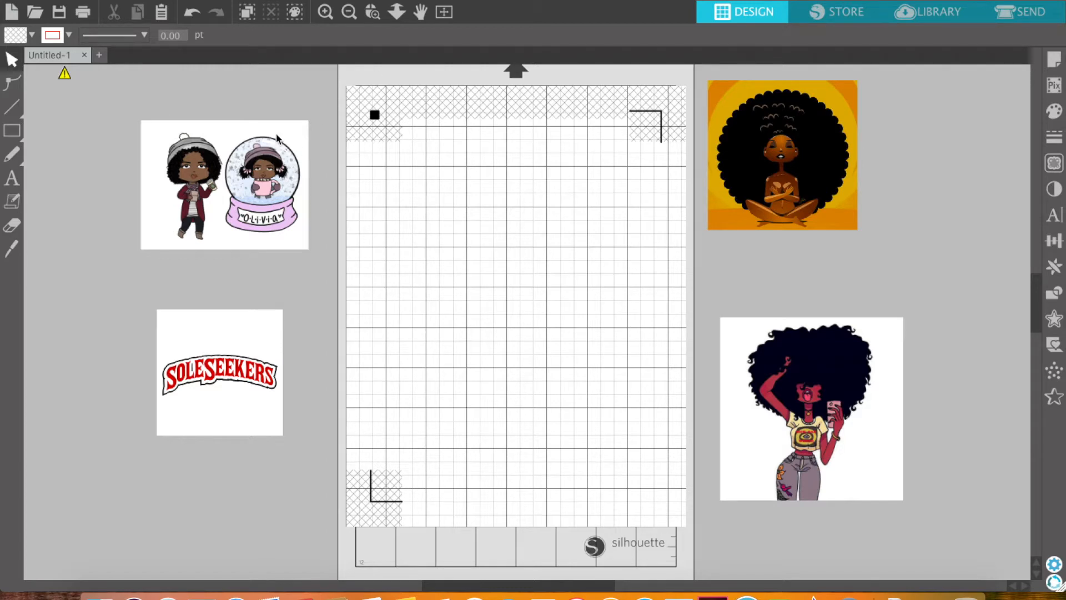
Step: Reposition the snow-globe image slightly higher beside the page and shift the SoleSeekers image up a little
left_click(219, 175)
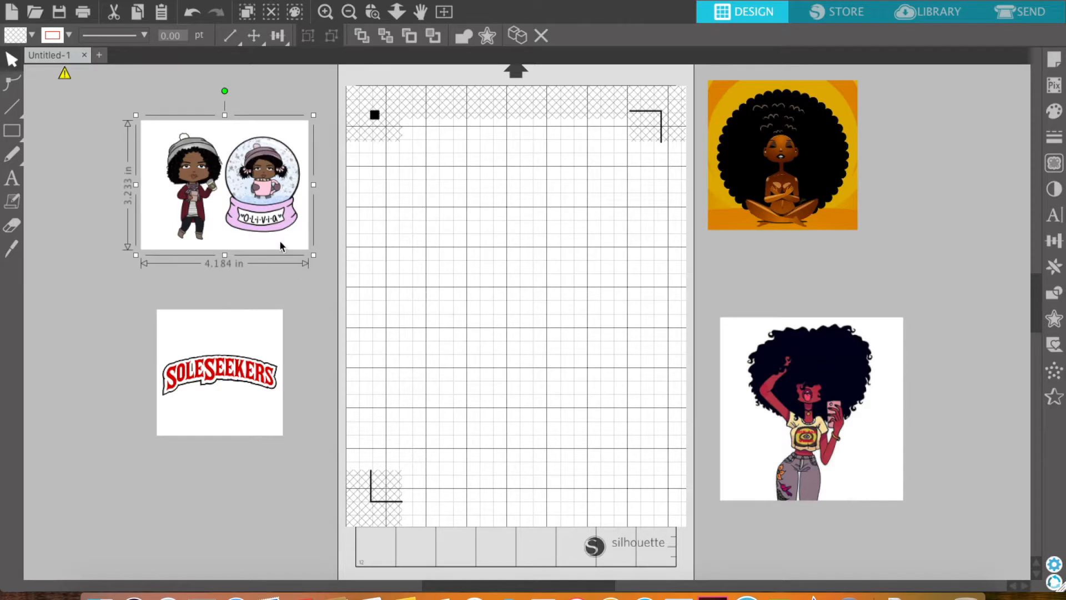
left_click_drag(242, 174, 463, 200)
left_click_drag(332, 137, 248, 167)
left_click(229, 346)
mouse_move(230, 346)
left_mouse_down()
mouse_move(522, 184)
mouse_move(523, 202)
mouse_move(228, 336)
left_mouse_up()
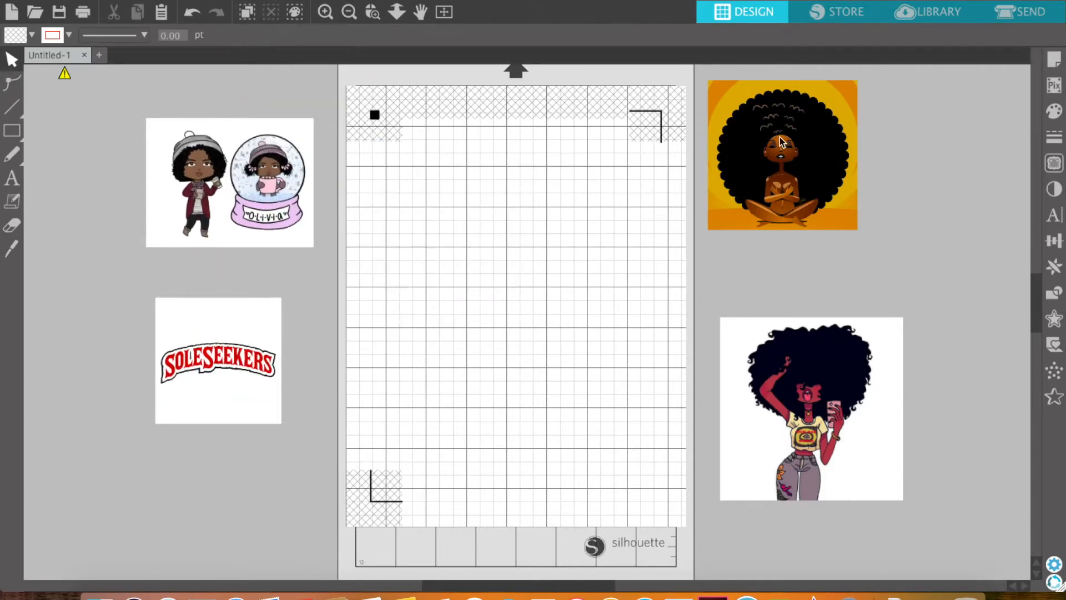
Step: Move the orange-background image of the seated woman slightly away from the page, above the standing woman's image
left_click(776, 179)
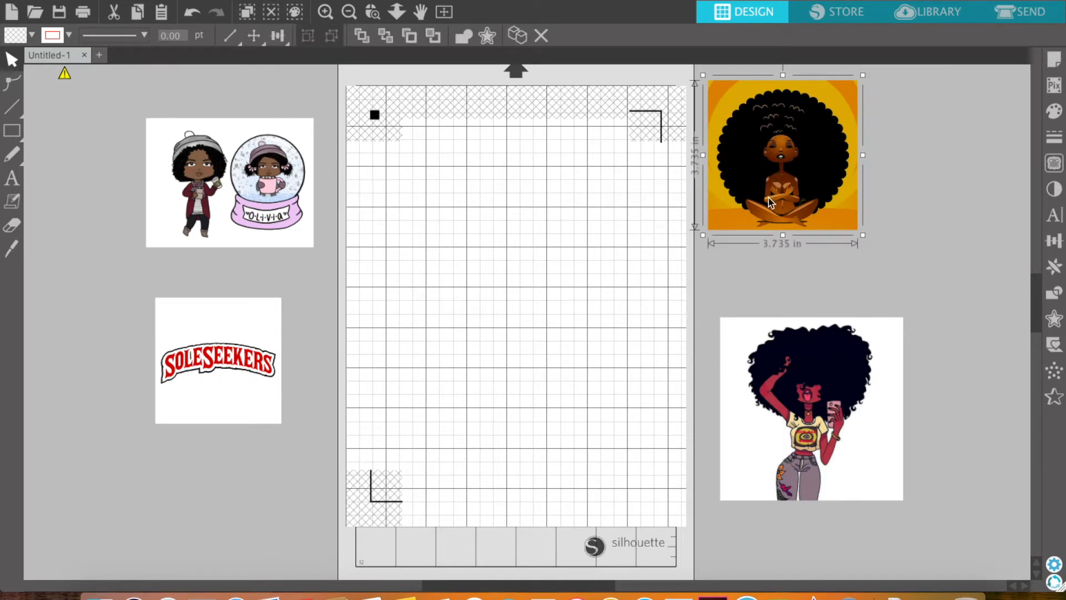
left_click(820, 383)
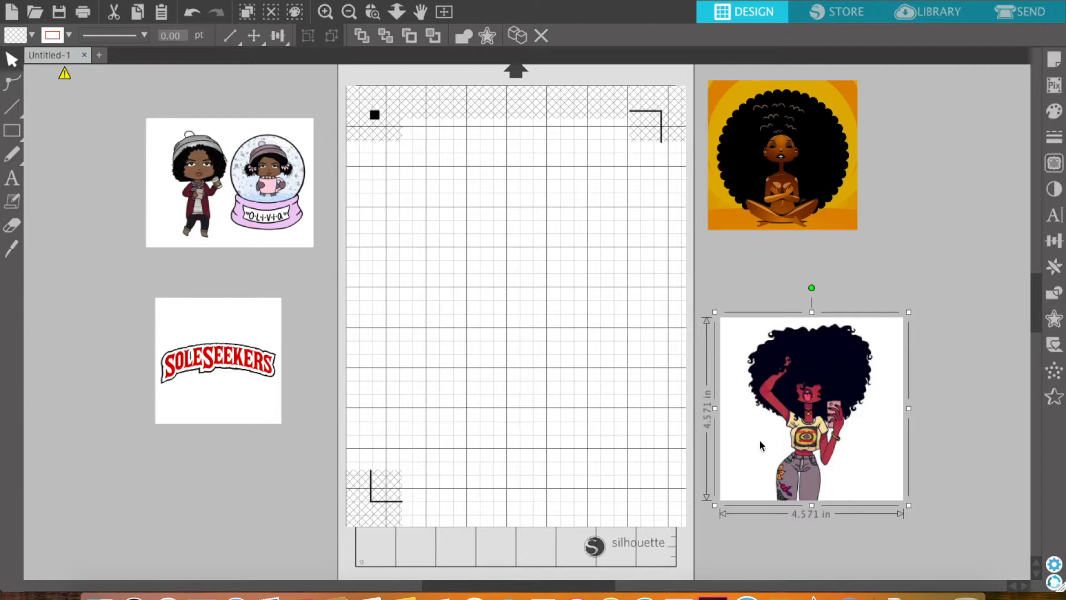
left_click(810, 200)
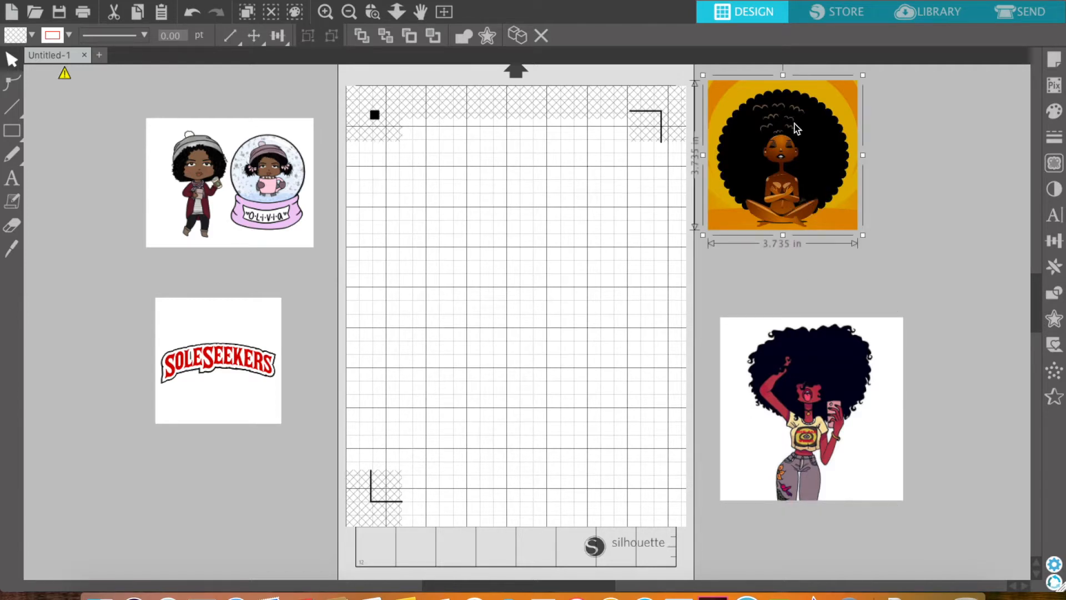
left_click_drag(782, 177, 815, 198)
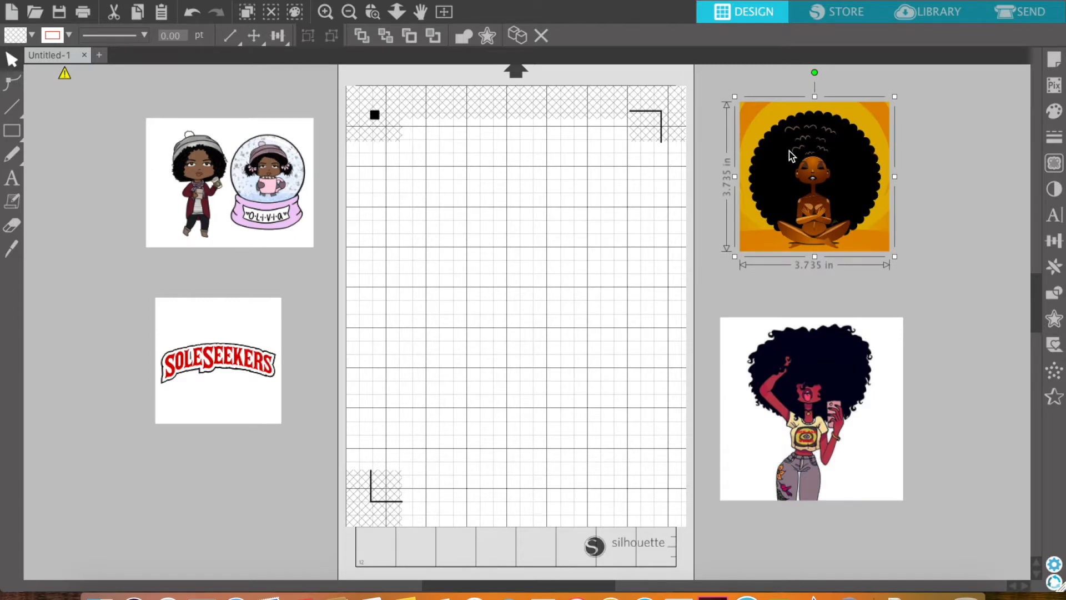
Step: Place the snow-globe image on the page with the SoleSeekers image beside it, and open the Trace settings
left_click_drag(272, 149, 543, 217)
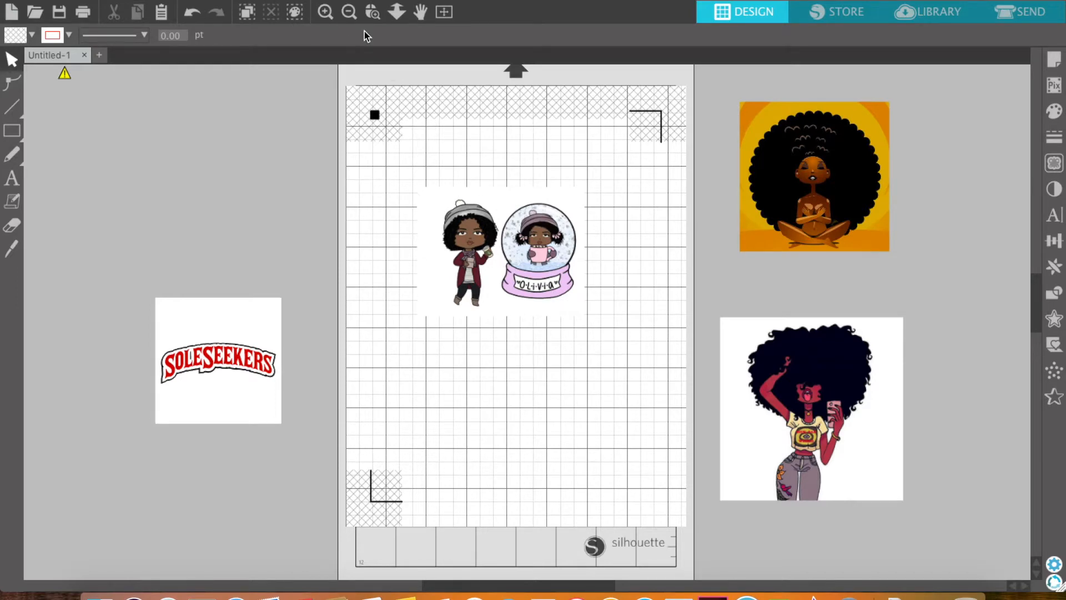
left_click(325, 12)
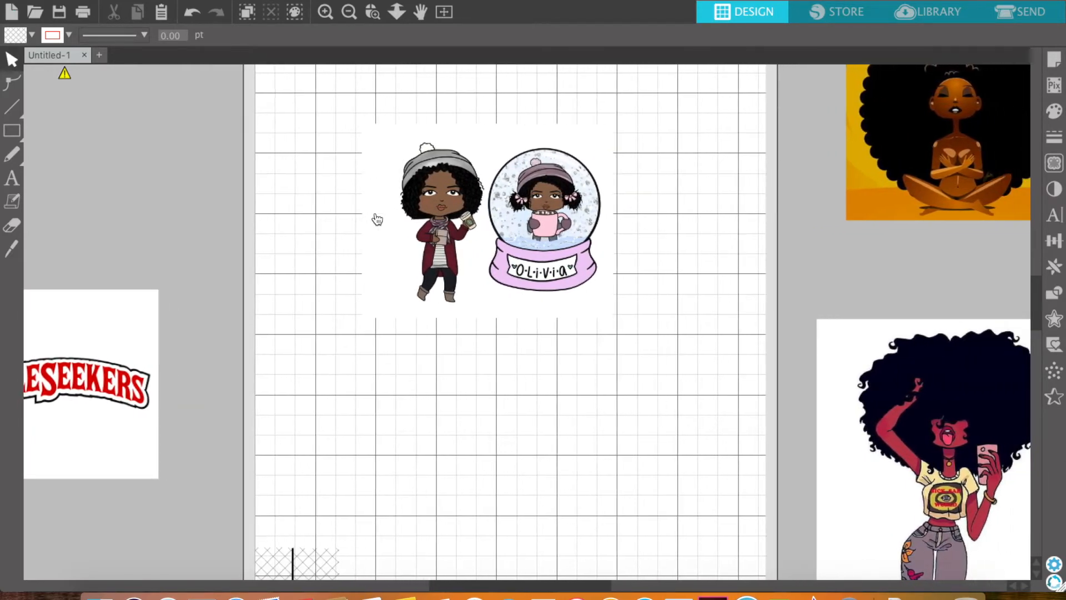
left_click_drag(142, 328, 210, 321)
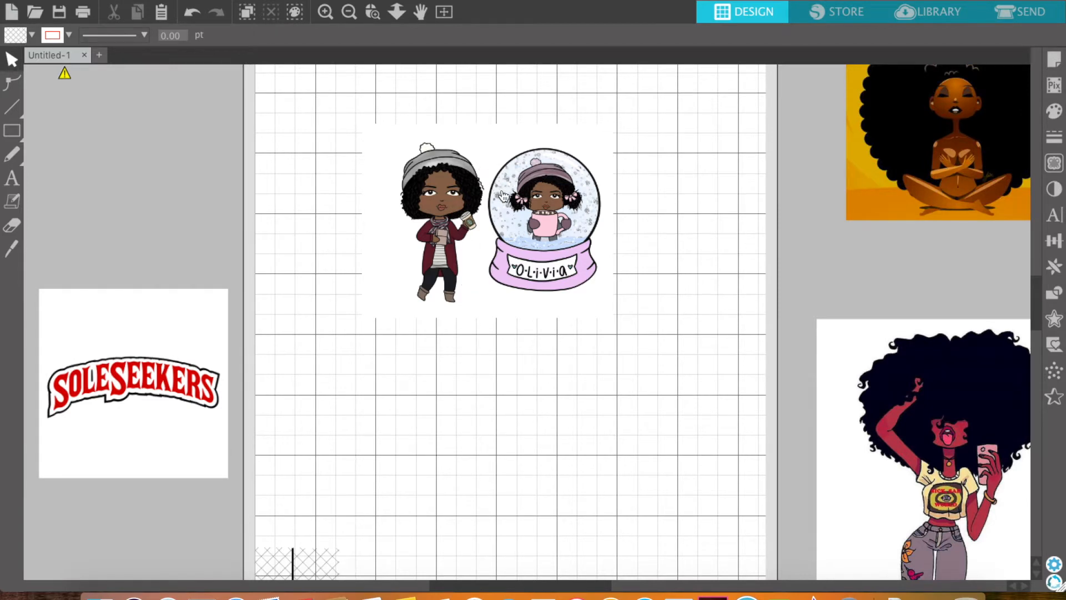
left_click_drag(523, 248, 523, 306)
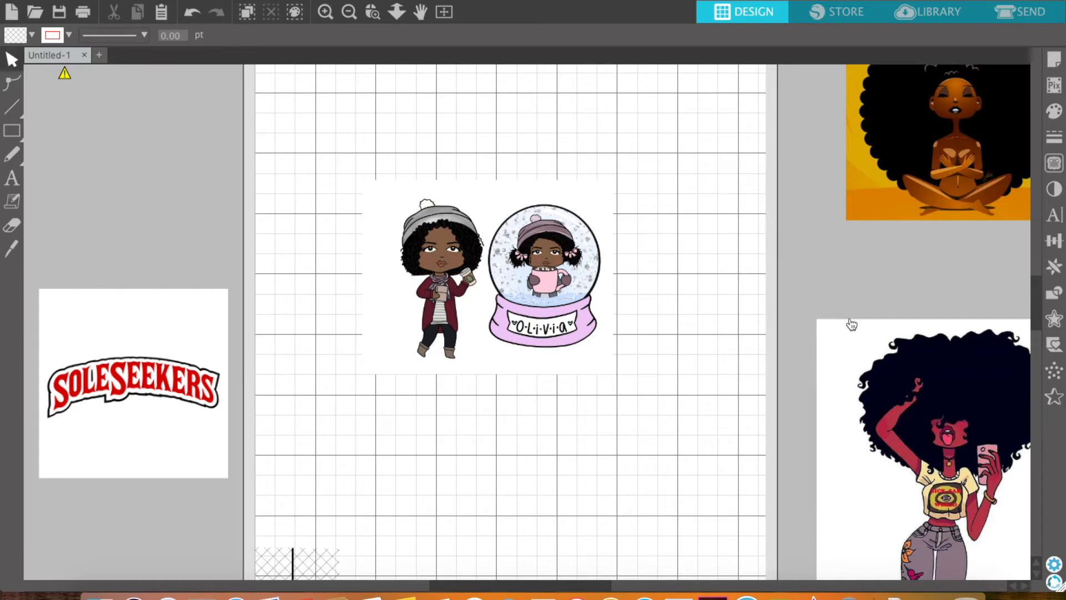
left_click(1055, 164)
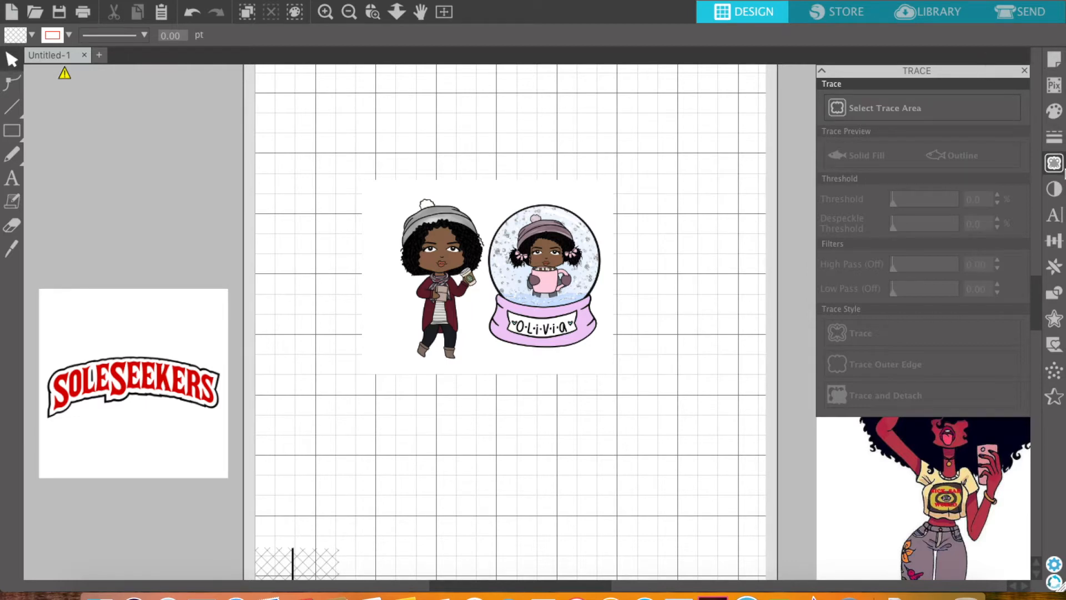
left_click(883, 119)
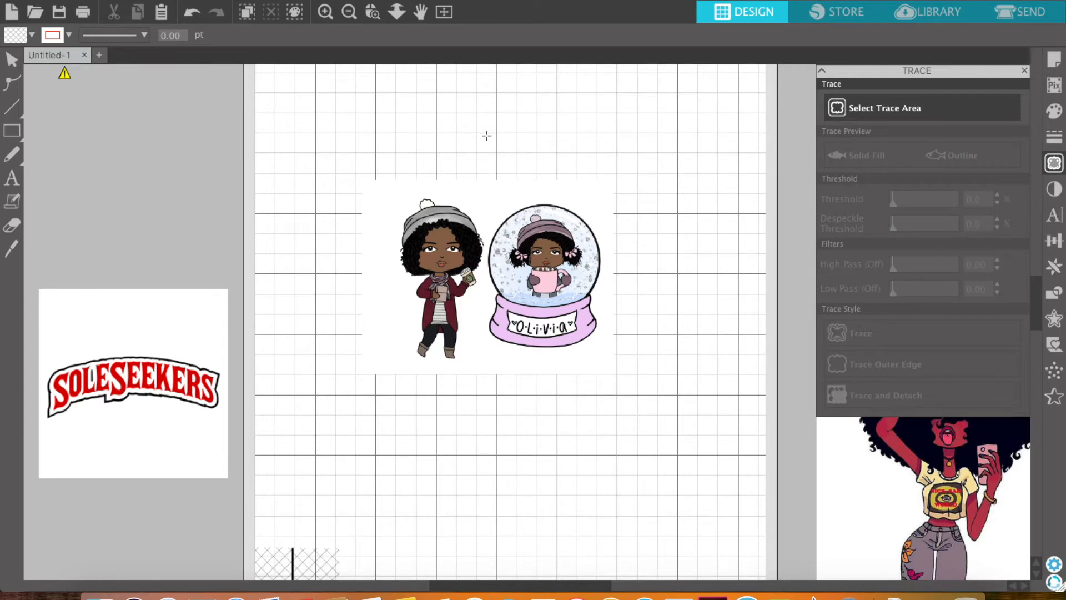
left_click_drag(486, 136, 543, 165)
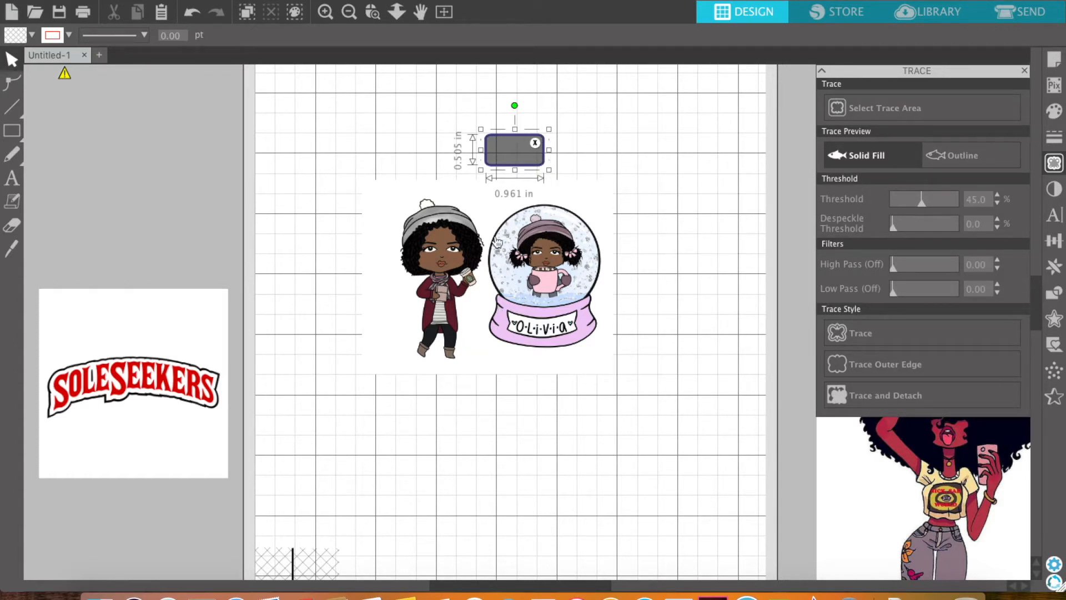
left_click(534, 143)
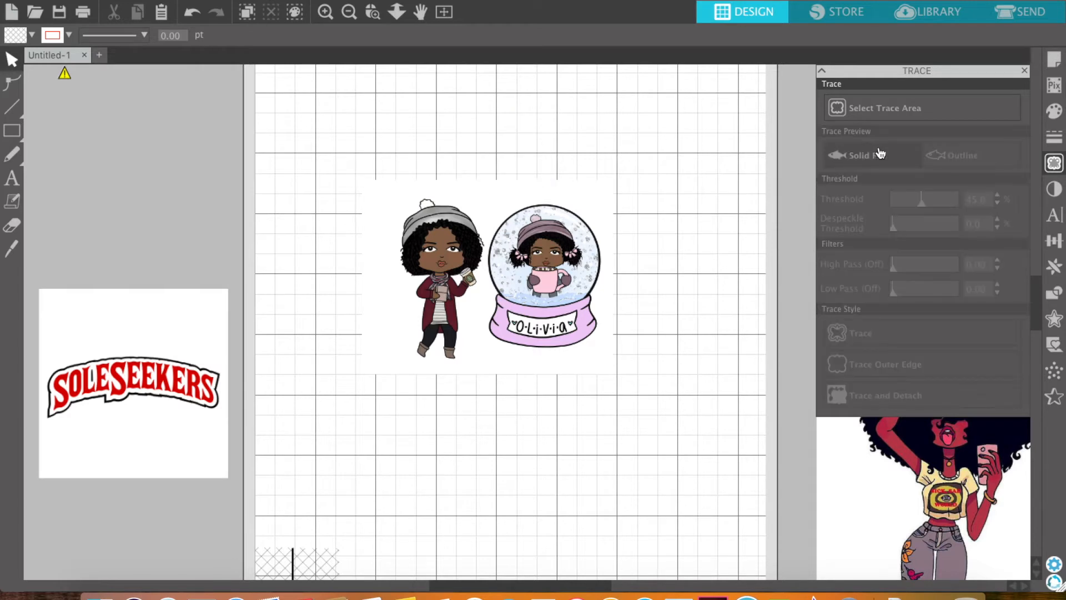
Step: Select a trace area about 2.16 in wide that encloses only the snow globe
left_click(879, 113)
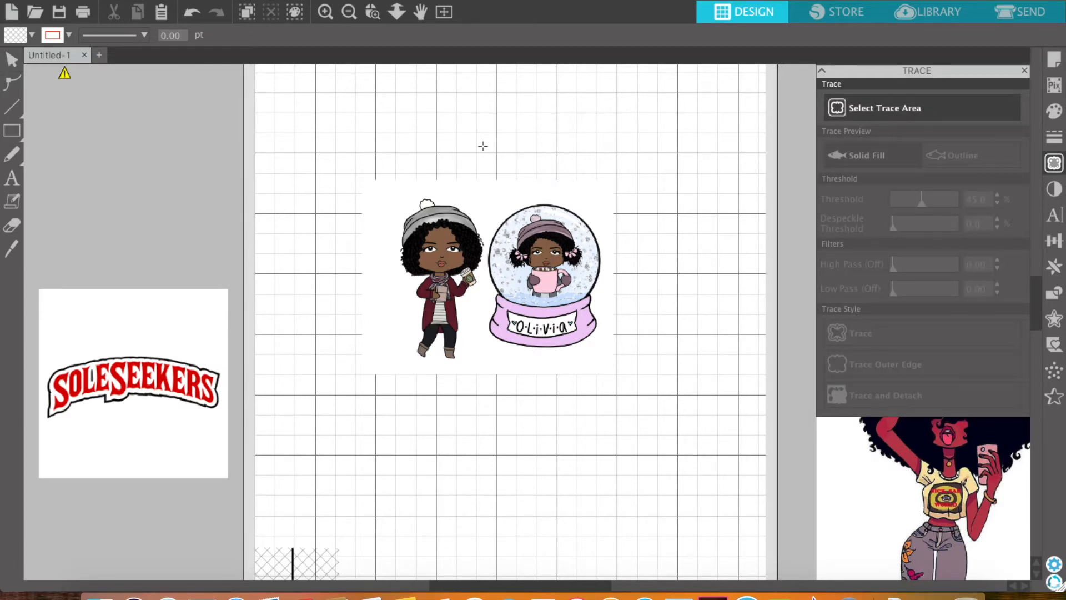
mouse_move(480, 144)
left_mouse_down()
mouse_move(511, 242)
mouse_move(628, 385)
left_mouse_up()
left_click_drag(575, 364, 580, 365)
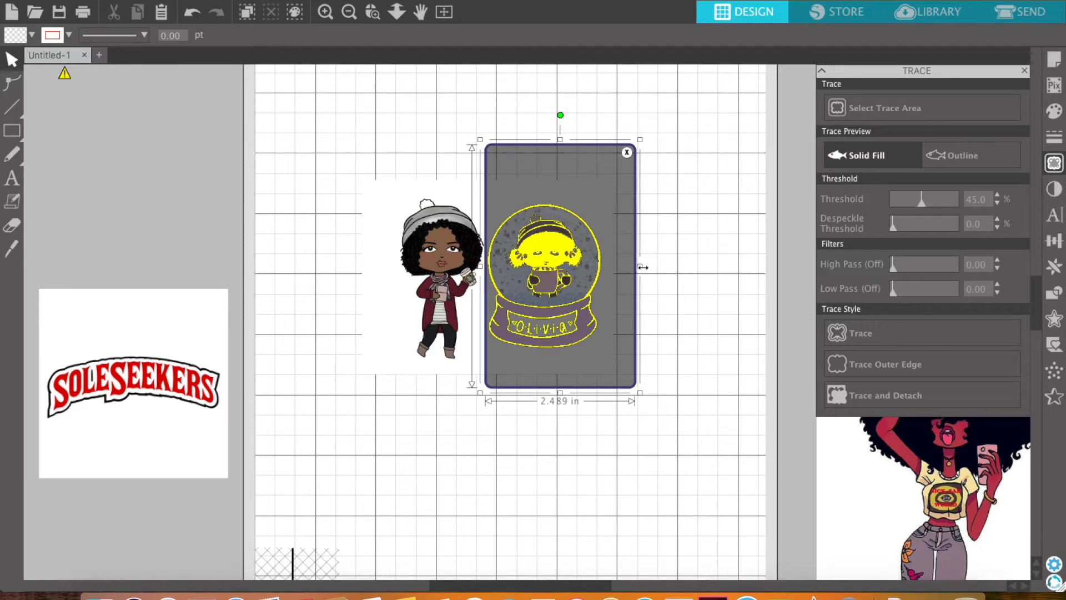
left_click_drag(639, 266, 619, 263)
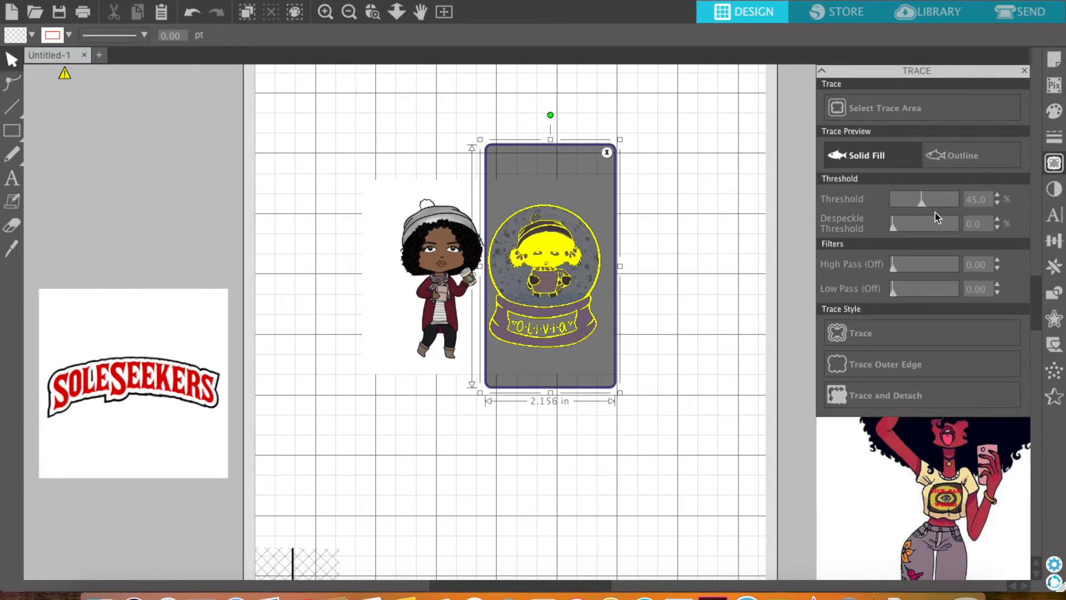
Step: Set the trace threshold to 95% and apply Trace and Detach to the snow globe
left_click(922, 202)
mouse_move(924, 204)
left_mouse_down()
mouse_move(945, 204)
mouse_move(912, 200)
mouse_move(1003, 203)
left_mouse_up()
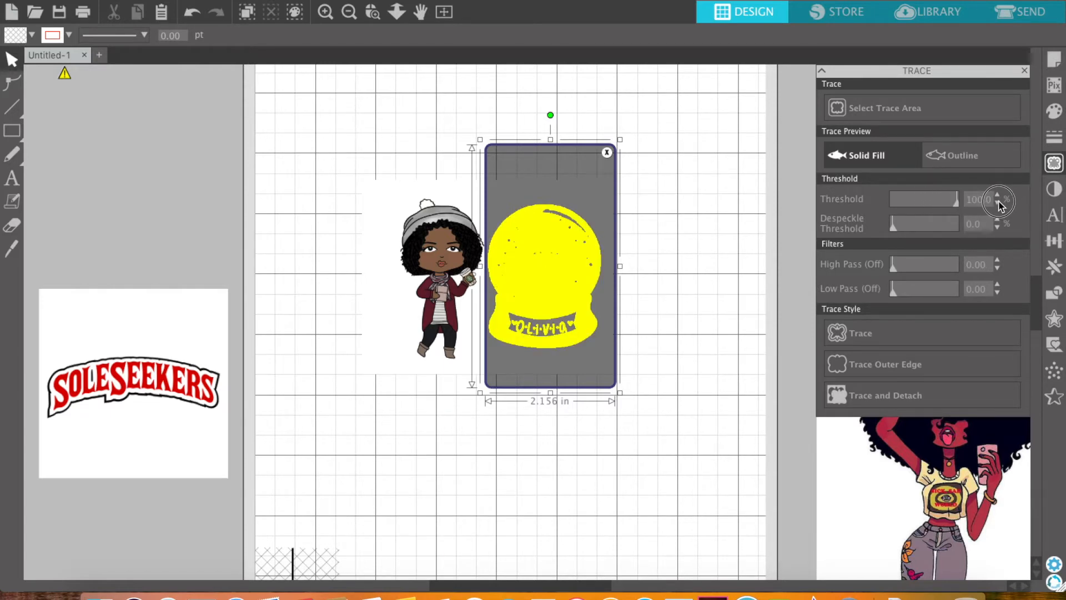
mouse_move(959, 201)
left_mouse_down()
mouse_move(949, 200)
mouse_move(981, 207)
left_mouse_up()
left_click_drag(958, 205, 954, 206)
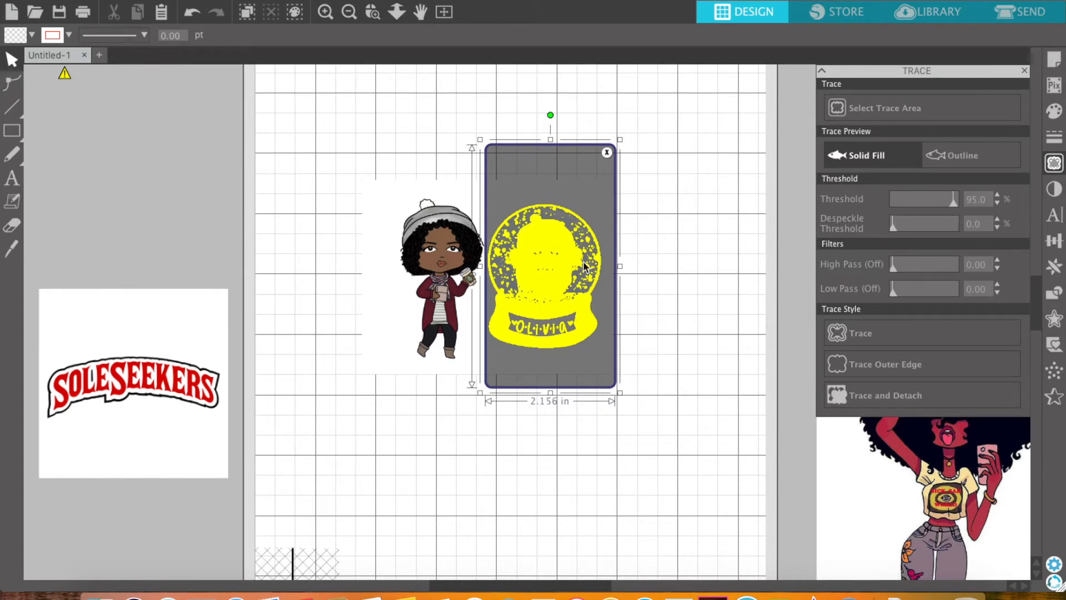
left_click(878, 396)
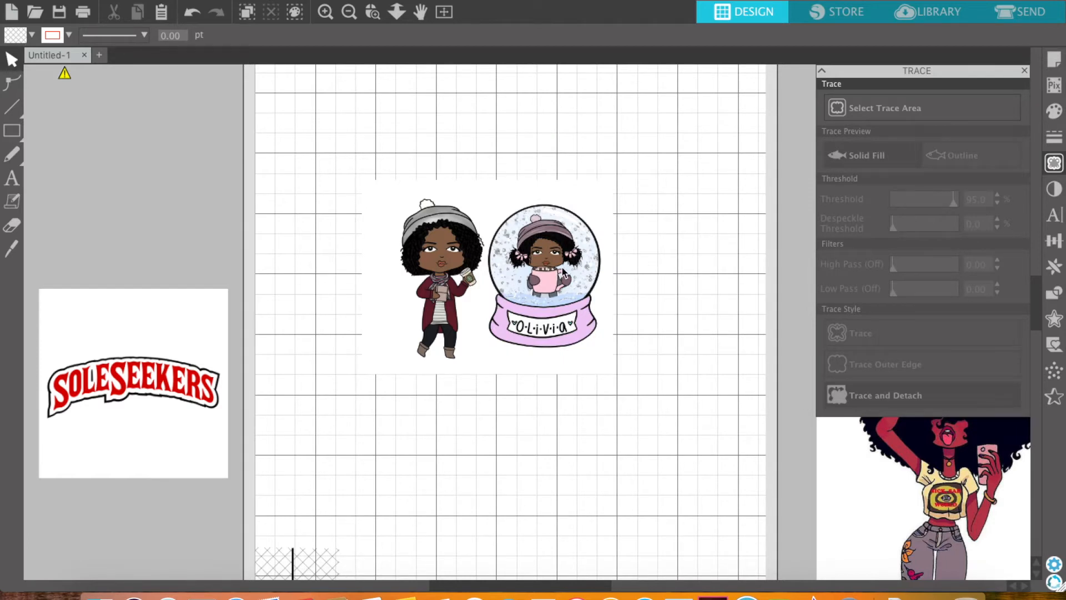
Step: Separate the detached snow globe from its original image, moving the leftover image off the page and placing the globe near the page's middle
left_click_drag(545, 261, 691, 221)
mouse_move(566, 193)
left_mouse_down()
mouse_move(200, 172)
mouse_move(192, 120)
left_mouse_up()
left_click_drag(664, 241, 439, 249)
left_click(326, 12)
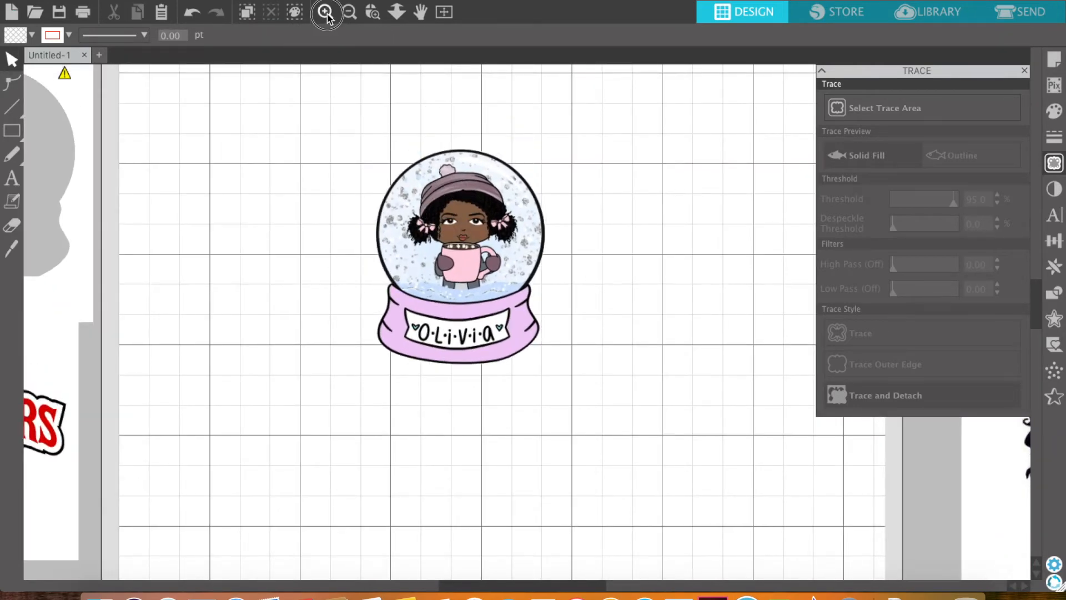
left_click(326, 11)
left_click_drag(439, 209, 468, 269)
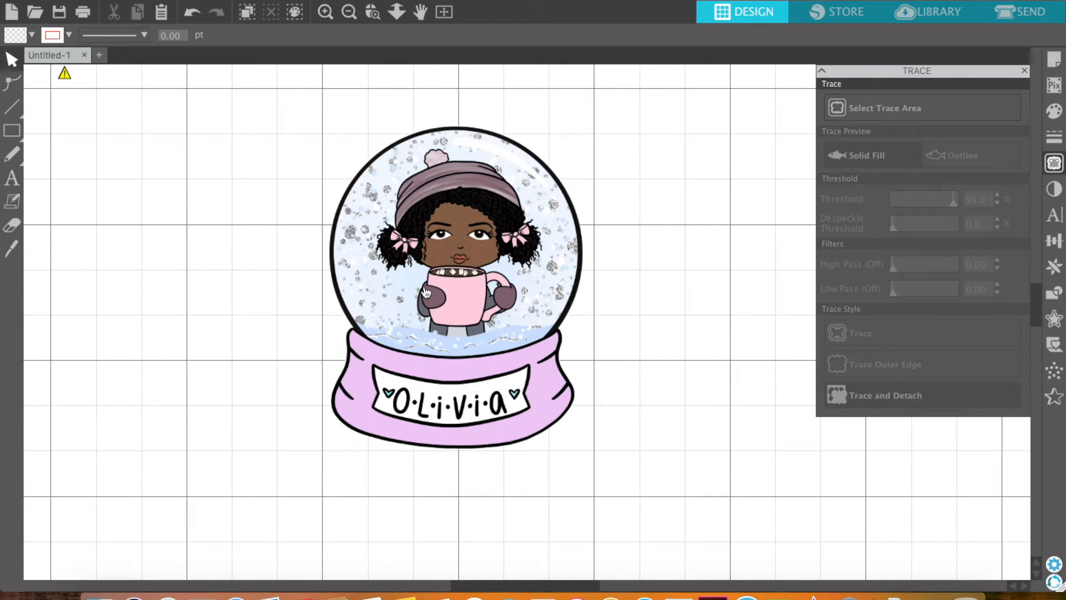
Step: Move the leftover image partly onto the page to check the snow-globe cutout against the grid
left_click(352, 10)
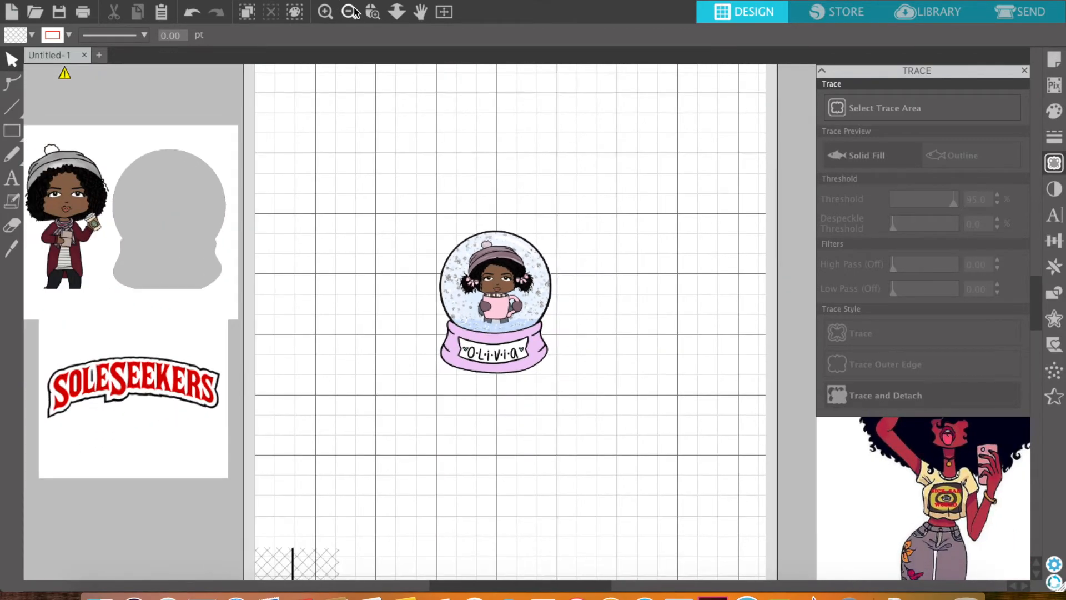
left_click(352, 10)
left_click(352, 9)
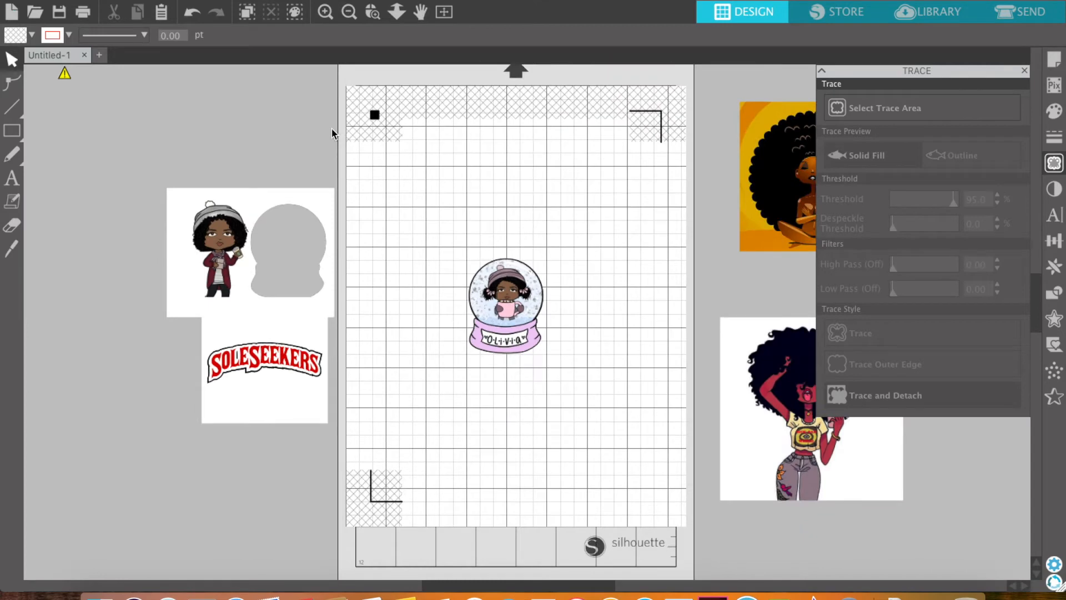
left_click(322, 18)
left_click_drag(157, 139, 388, 123)
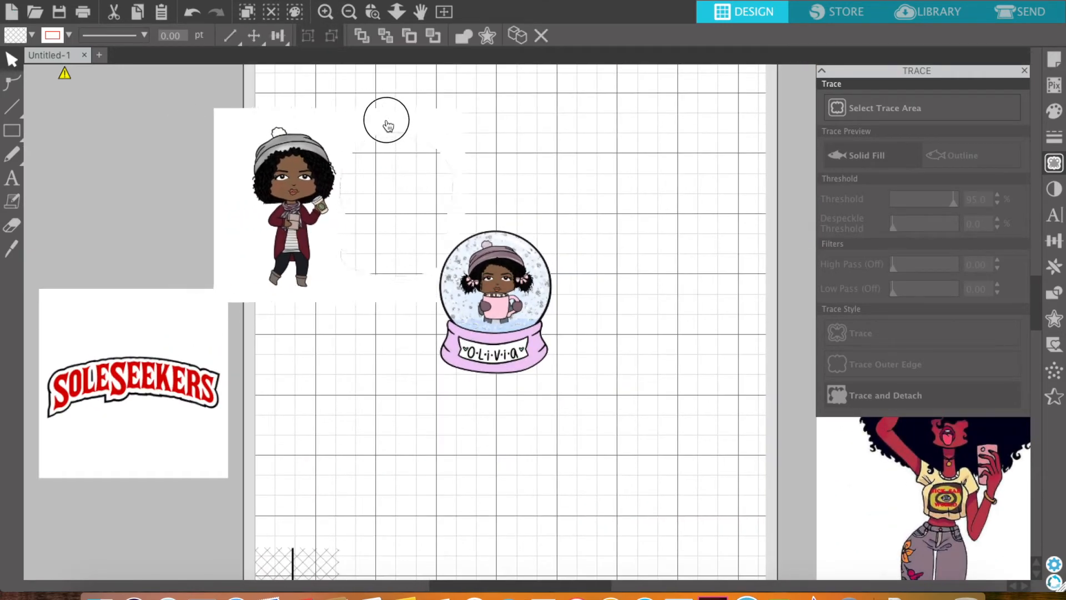
left_click(307, 186)
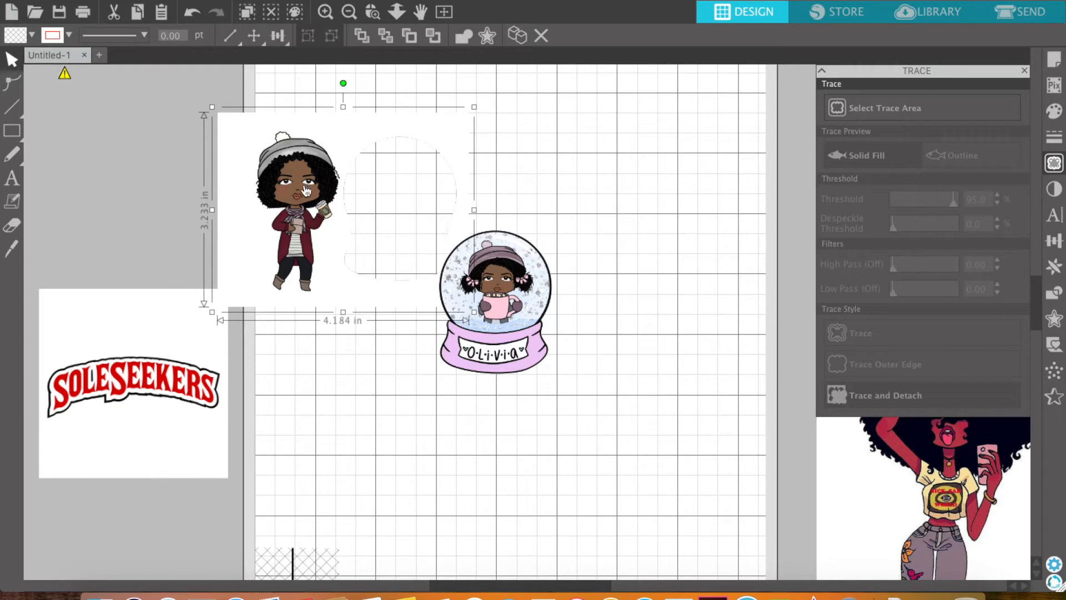
Step: Clear the leftover image and the detached snow globe off the page and place the SoleSeekers image on it
left_click_drag(304, 189, 76, 117)
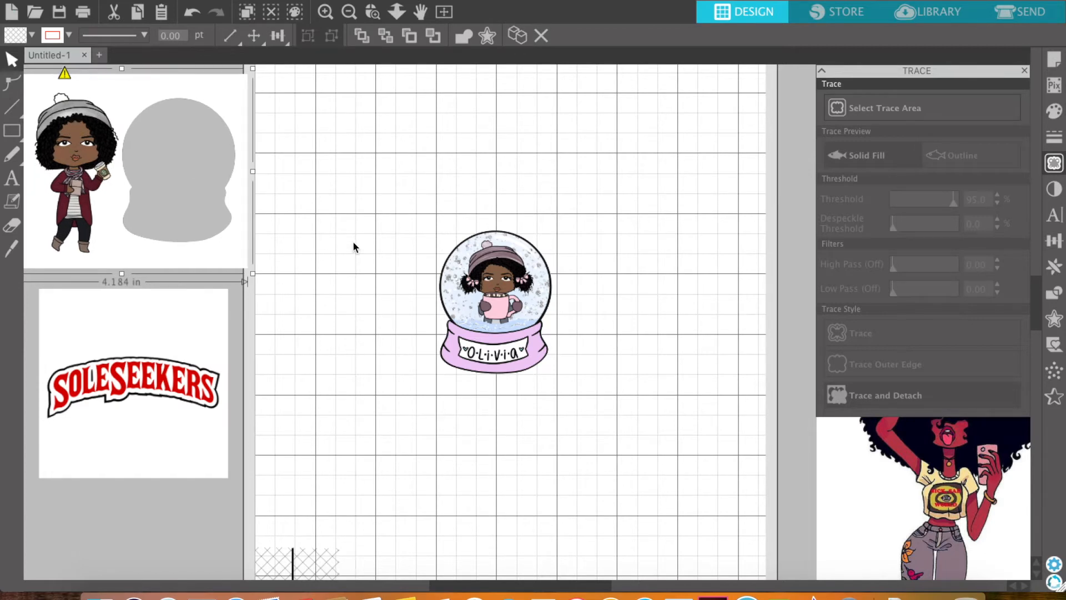
left_click_drag(475, 320, 151, 533)
left_click_drag(166, 406, 556, 290)
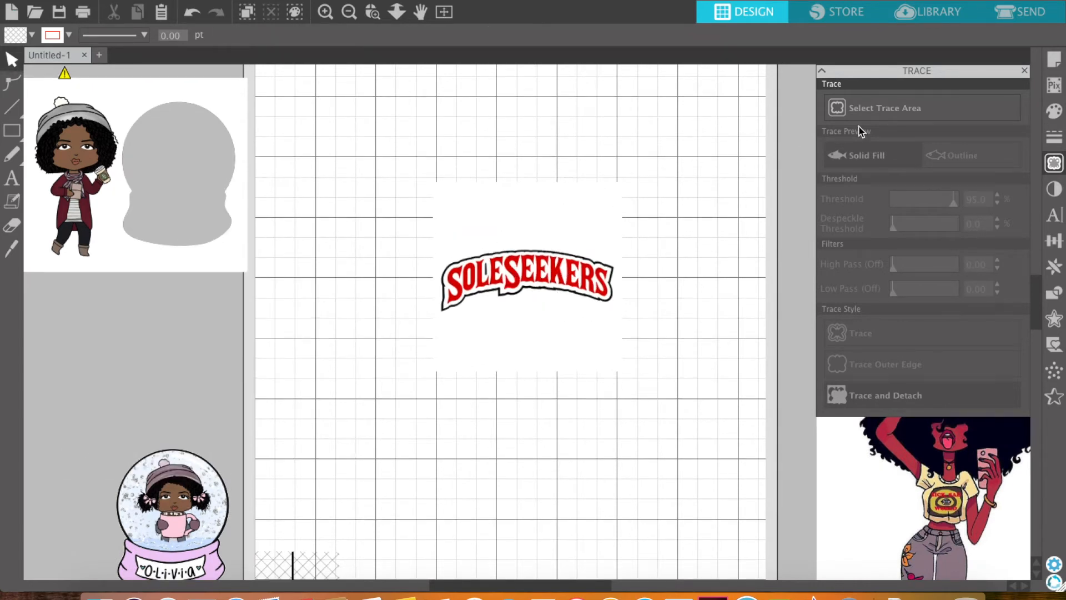
Step: Select a trace area around the SoleSeekers lettering and tighten its height, making it about 3.66 by 1.33 in
left_click(874, 111)
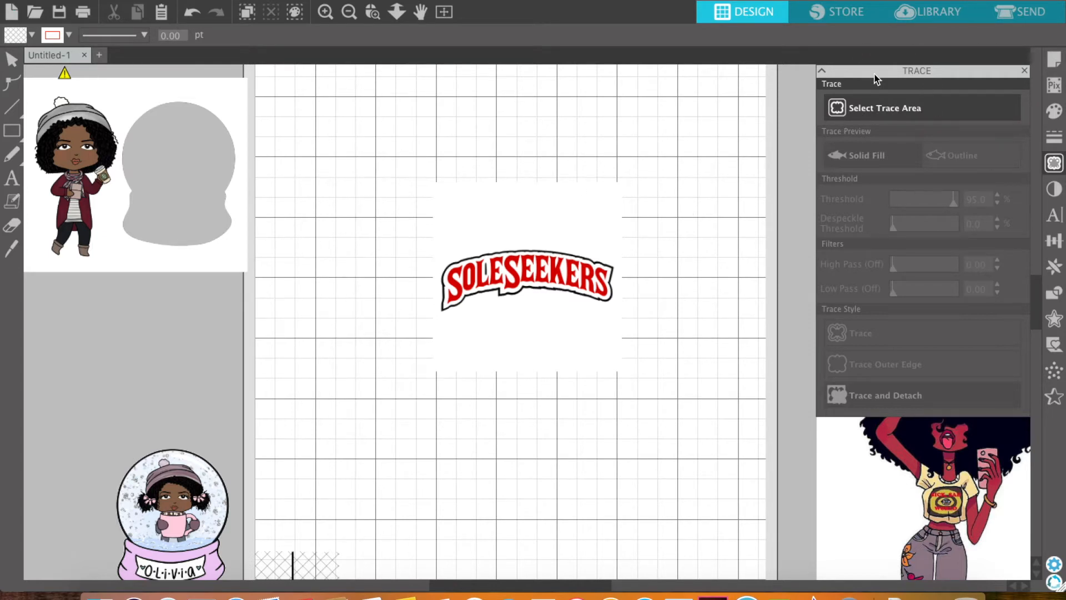
left_click(867, 114)
mouse_move(424, 157)
left_mouse_down()
mouse_move(439, 229)
mouse_move(528, 339)
mouse_move(636, 393)
mouse_move(644, 387)
left_mouse_up()
left_click(595, 215)
left_click_drag(596, 215, 592, 231)
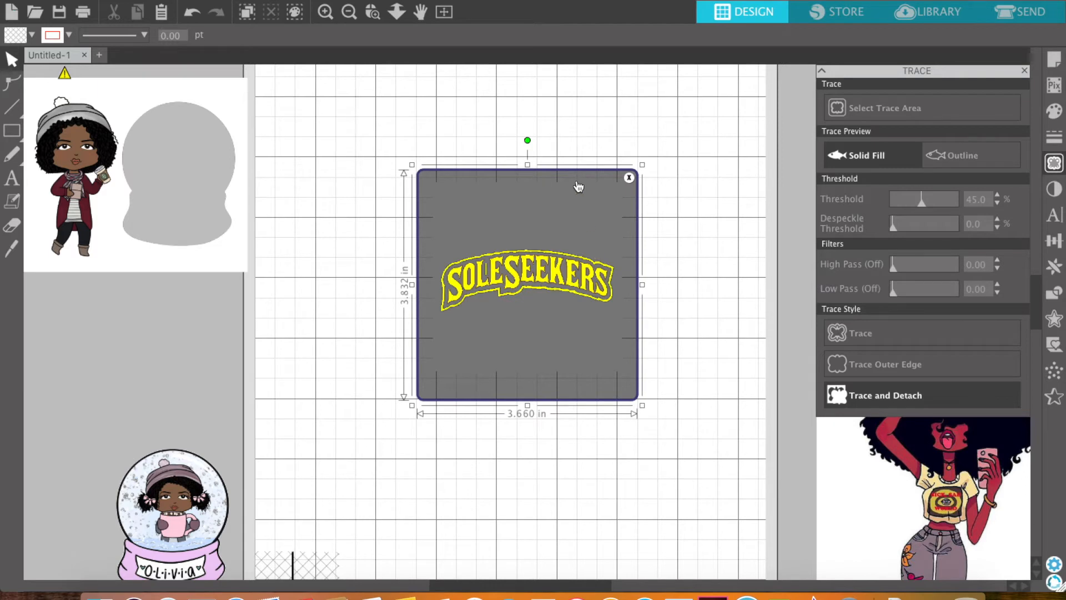
left_click_drag(527, 165, 527, 234)
left_click(527, 407)
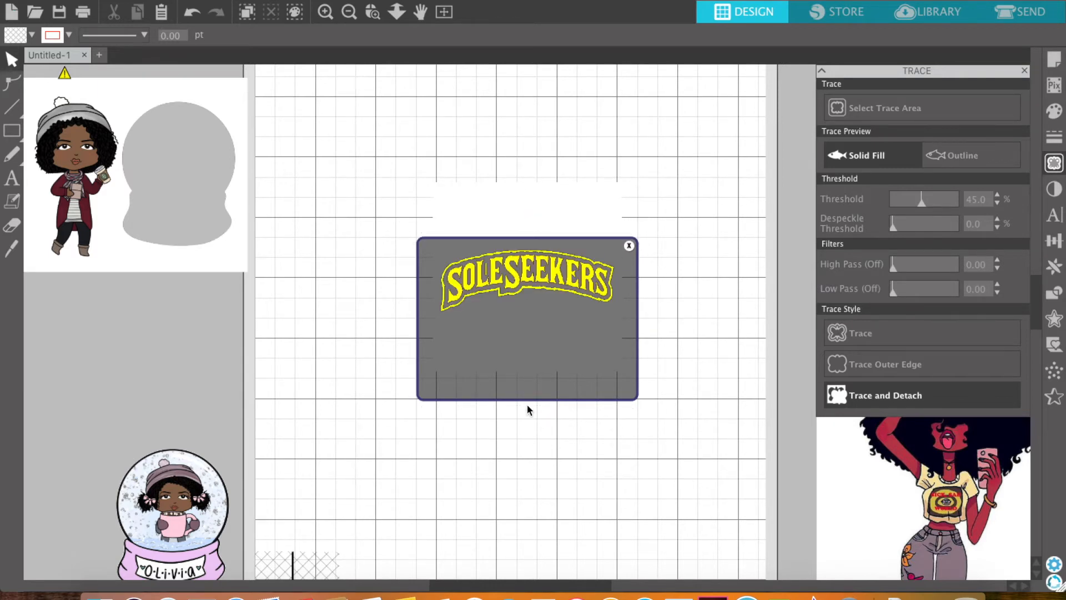
left_click_drag(528, 400, 540, 327)
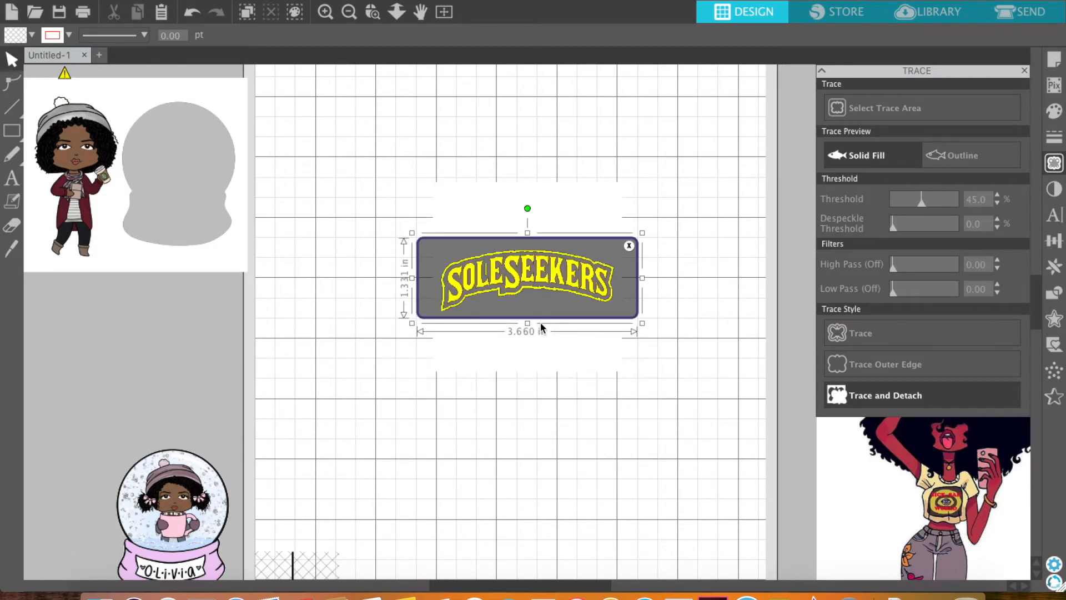
Step: Raise the trace threshold to 80% for the SoleSeekers lettering, then trace and detach it
left_click(326, 12)
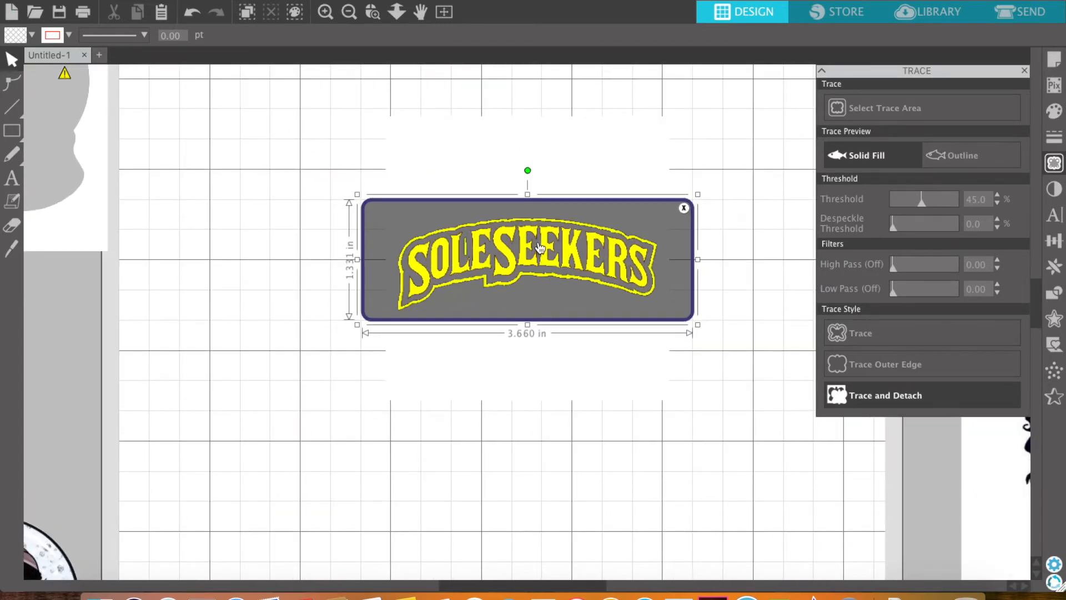
left_click(925, 203)
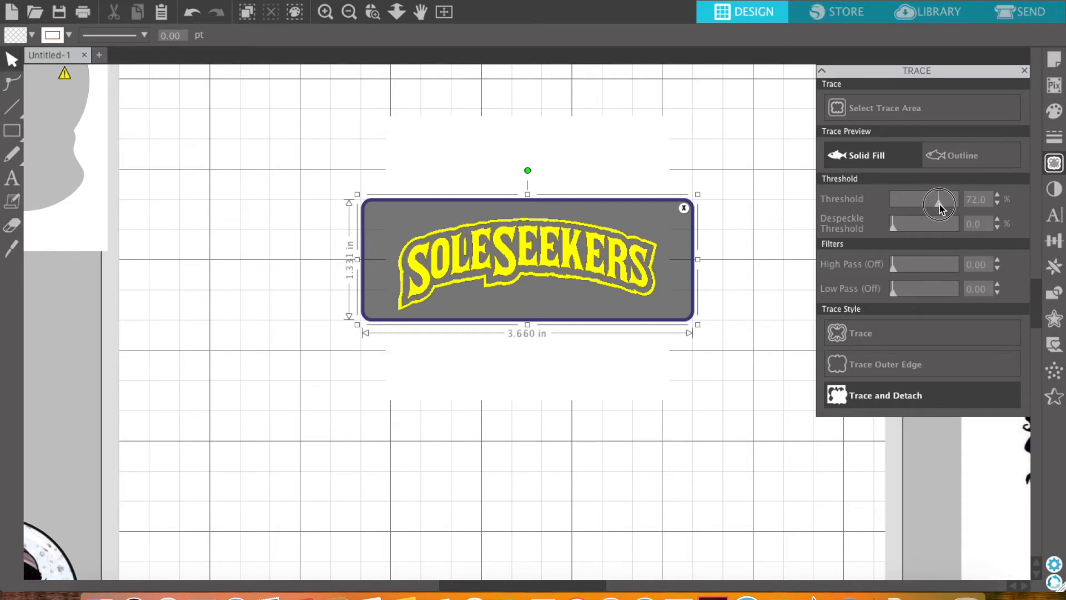
left_click_drag(940, 204, 1055, 192)
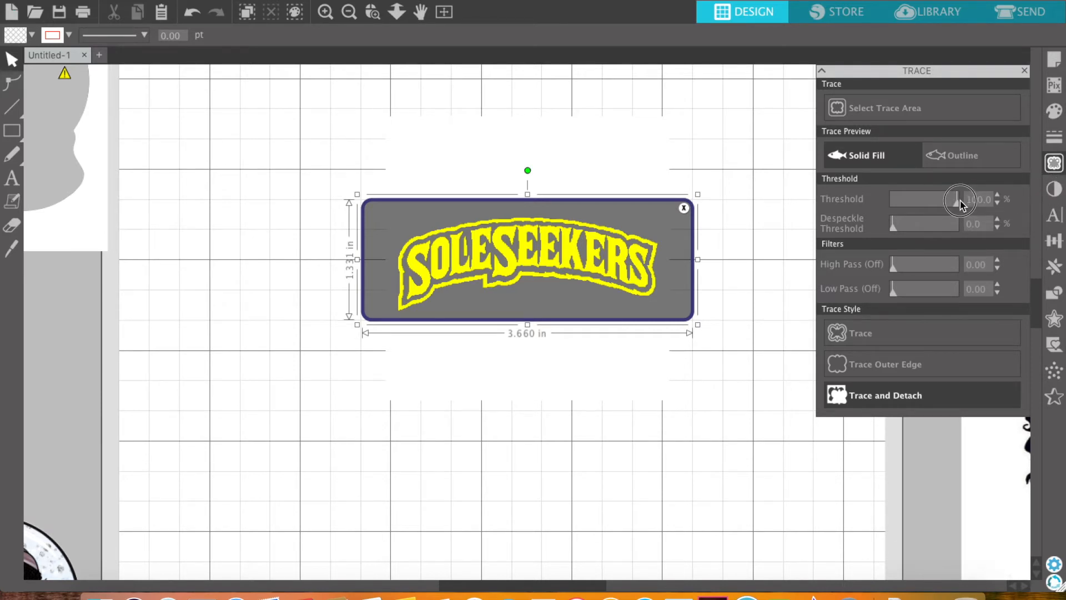
left_click_drag(960, 201, 945, 204)
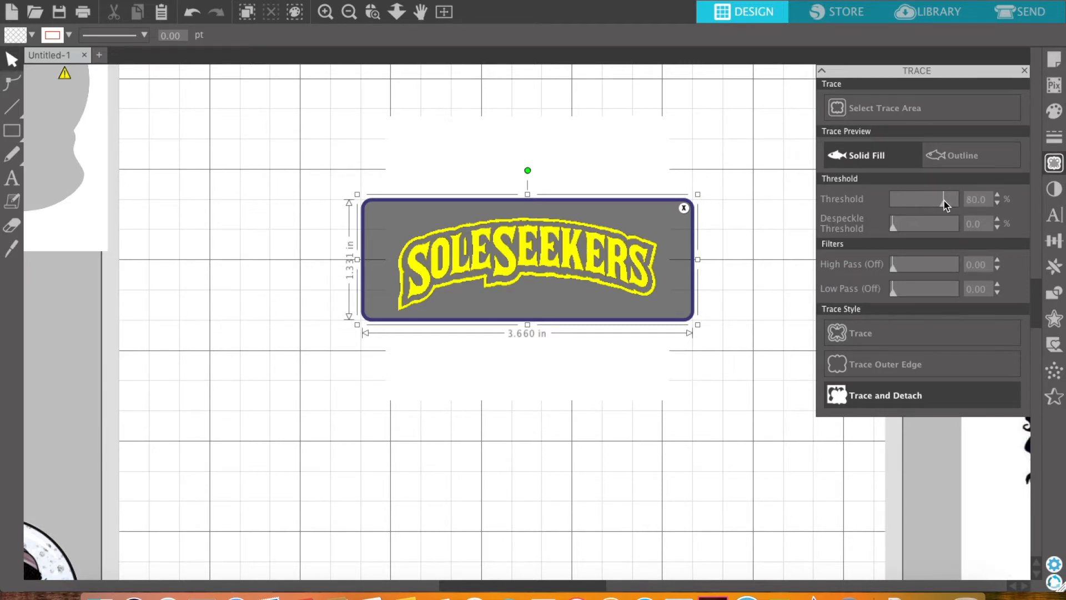
left_click(866, 395)
Step: Pull the SoleSeekers lettering out of its original image, delete the leftover white background, and reposition the lettering on the page
mouse_move(596, 262)
left_mouse_down()
mouse_move(423, 352)
mouse_move(301, 330)
left_mouse_up()
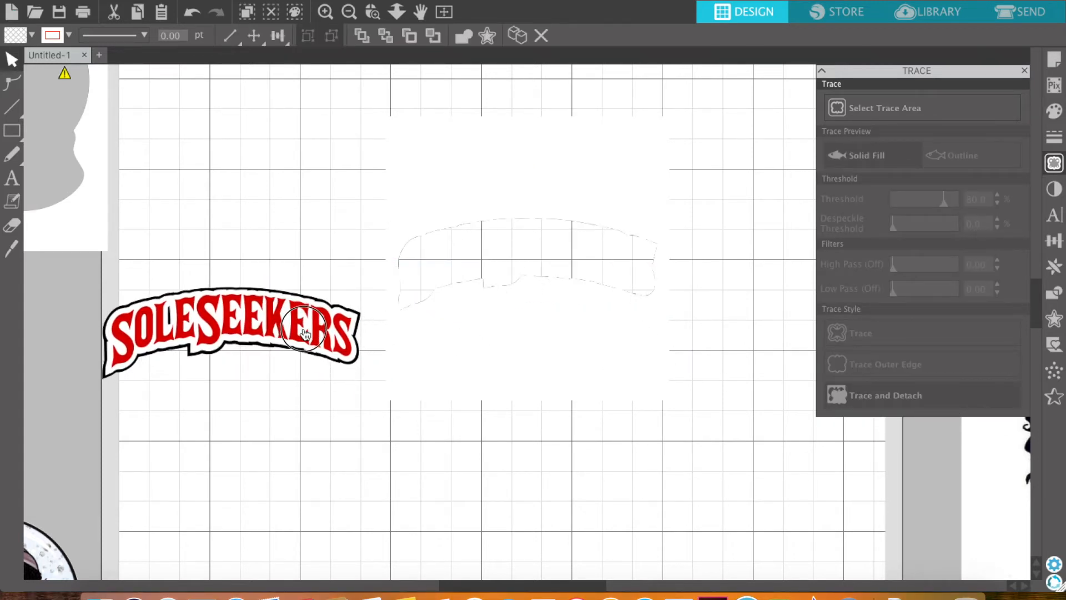
left_click(472, 350)
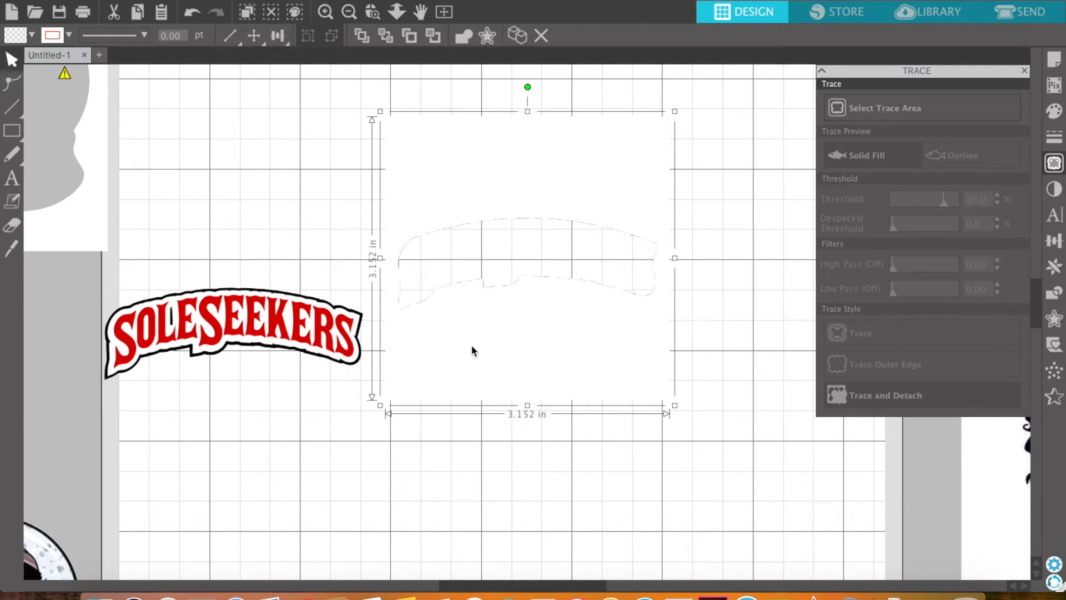
key("Delete")
left_click_drag(282, 308, 506, 222)
left_click_drag(415, 250, 359, 226)
mouse_move(422, 166)
left_mouse_down()
mouse_move(357, 172)
mouse_move(497, 247)
mouse_move(365, 293)
mouse_move(428, 184)
mouse_move(422, 167)
left_mouse_up()
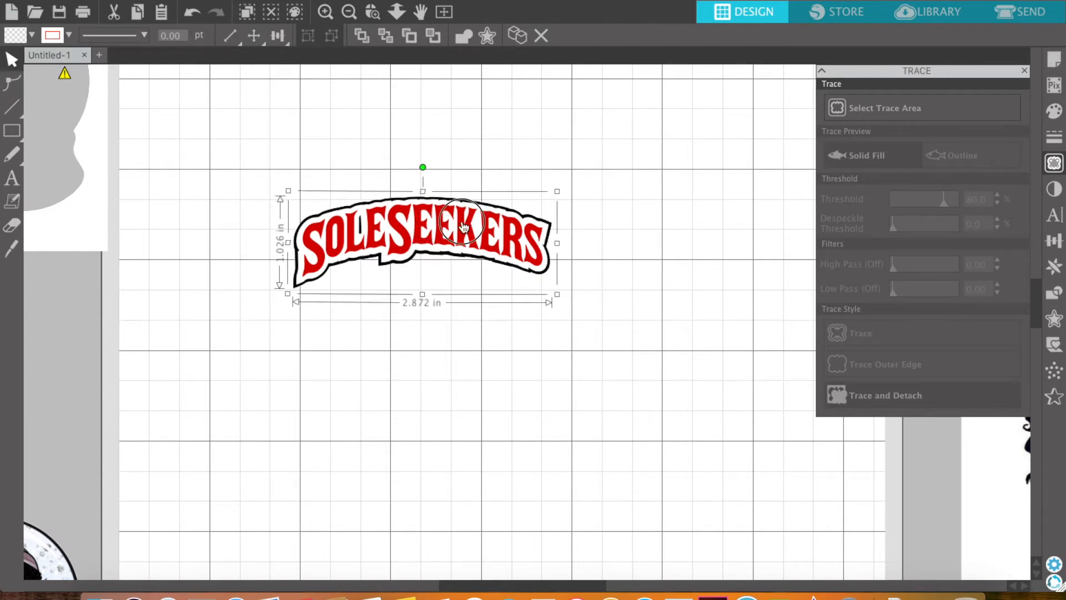
Step: Move the SoleSeekers lettering off the page and bring the seated woman image with the orange background onto it
left_click(351, 14)
left_click_drag(487, 251, 170, 356)
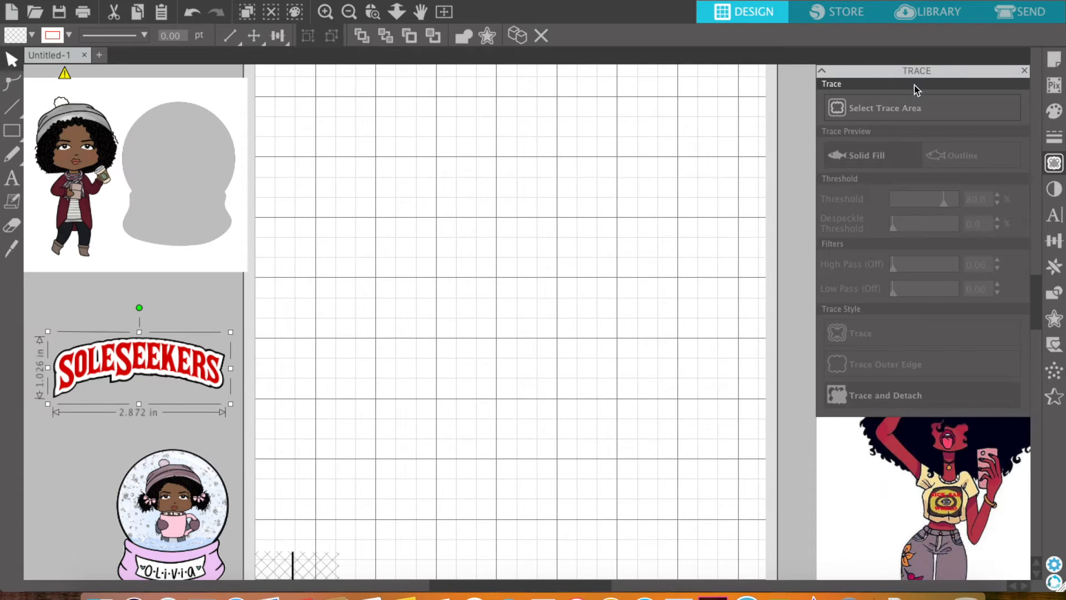
left_click(1024, 71)
left_click(754, 211)
left_click_drag(755, 211, 427, 337)
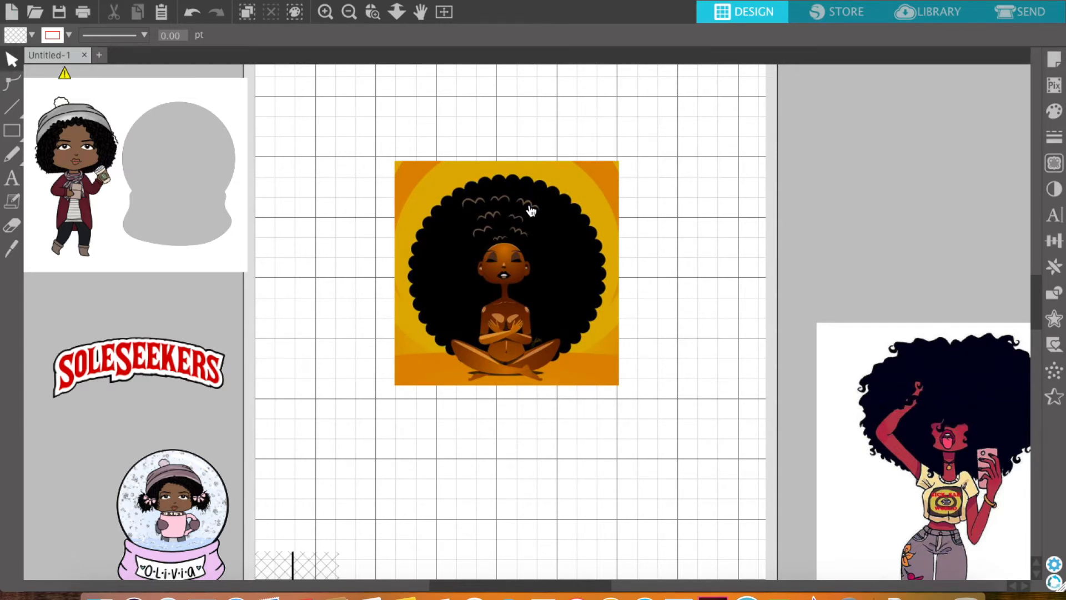
Step: Trace and detach the seated woman using a trace area of about 4.89 by 4.57 in and a 45% threshold
left_click(1054, 167)
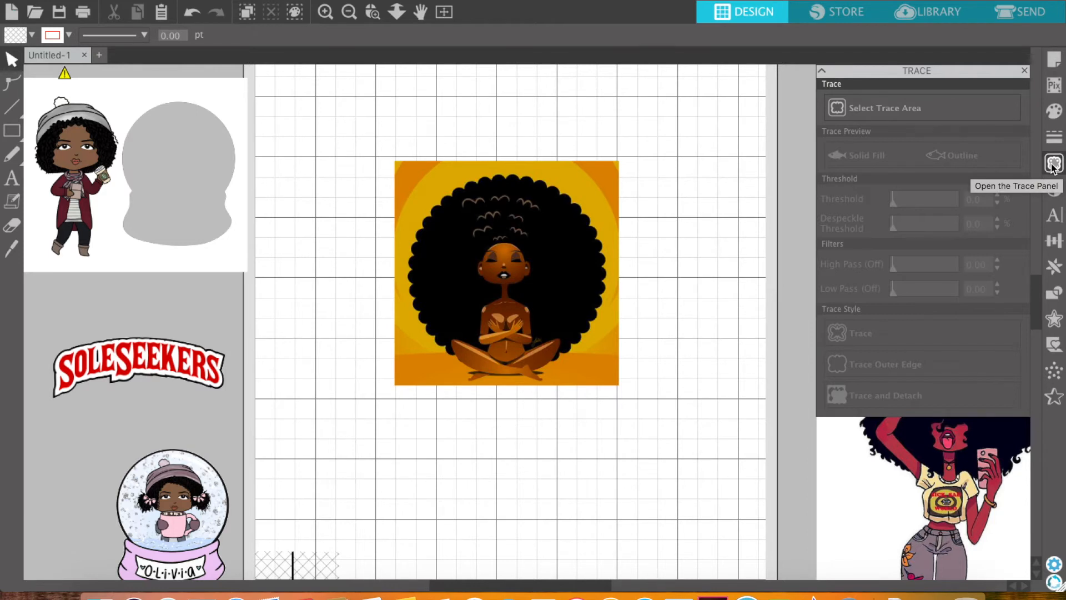
left_click(866, 106)
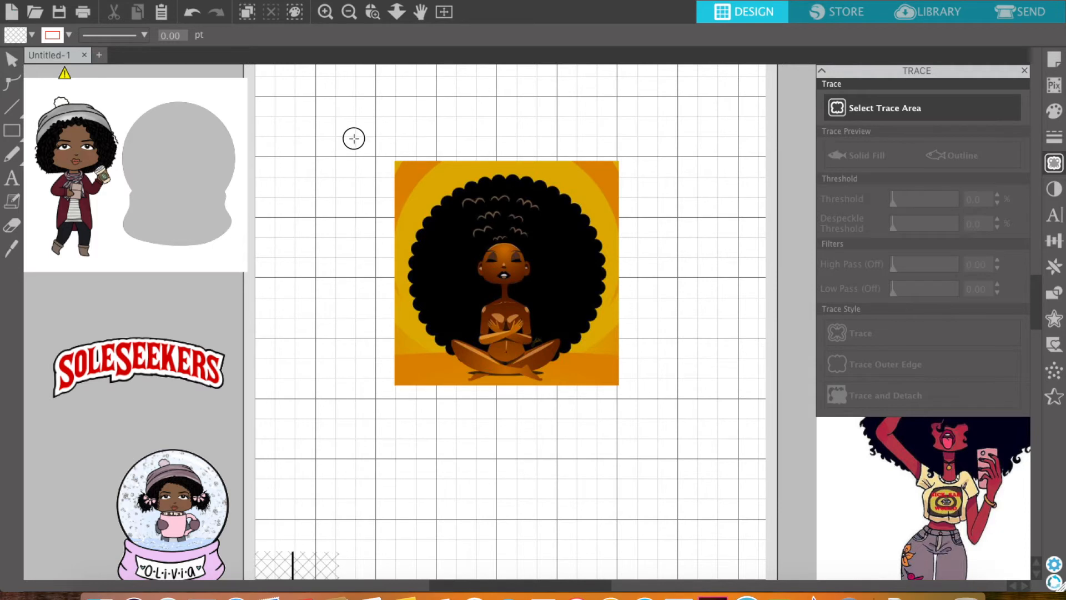
mouse_move(354, 139)
left_mouse_down()
mouse_move(478, 240)
mouse_move(631, 333)
mouse_move(649, 417)
left_mouse_up()
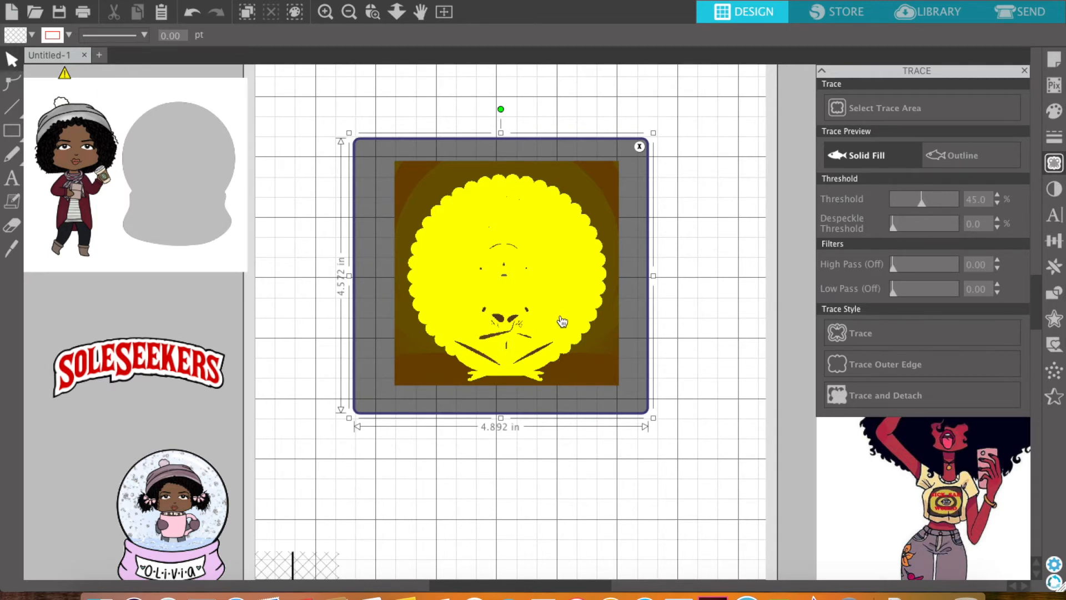
left_click(922, 206)
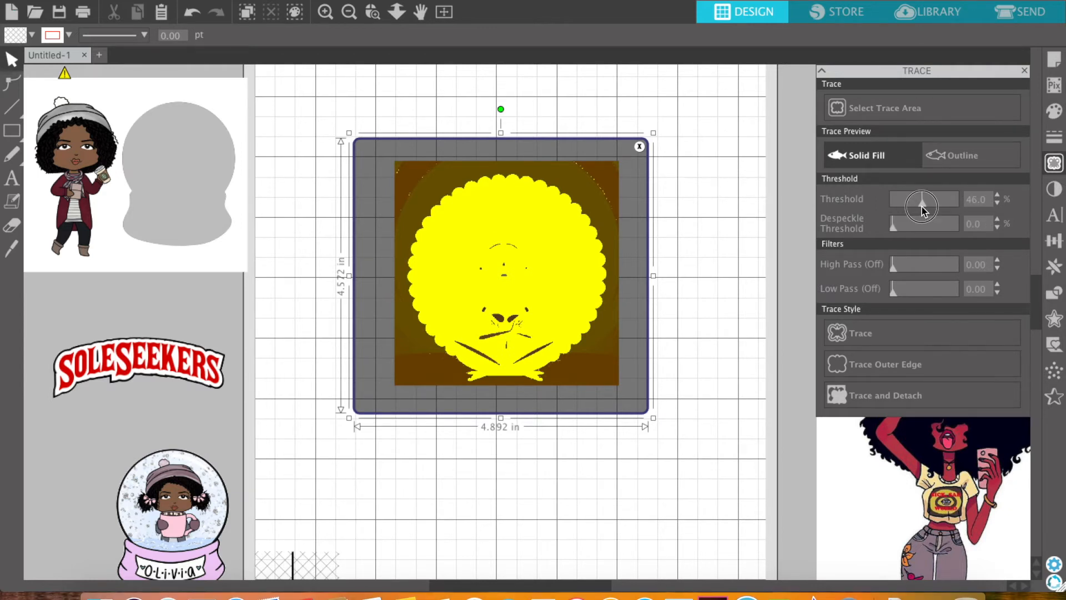
mouse_move(921, 207)
left_mouse_down()
mouse_move(970, 207)
mouse_move(907, 201)
mouse_move(922, 203)
left_mouse_up()
left_click(886, 407)
Step: Pull the seated woman out of her original image, delete the leftover orange background, and place the cutout near the page's middle
left_click_drag(524, 302, 322, 319)
left_click(438, 353)
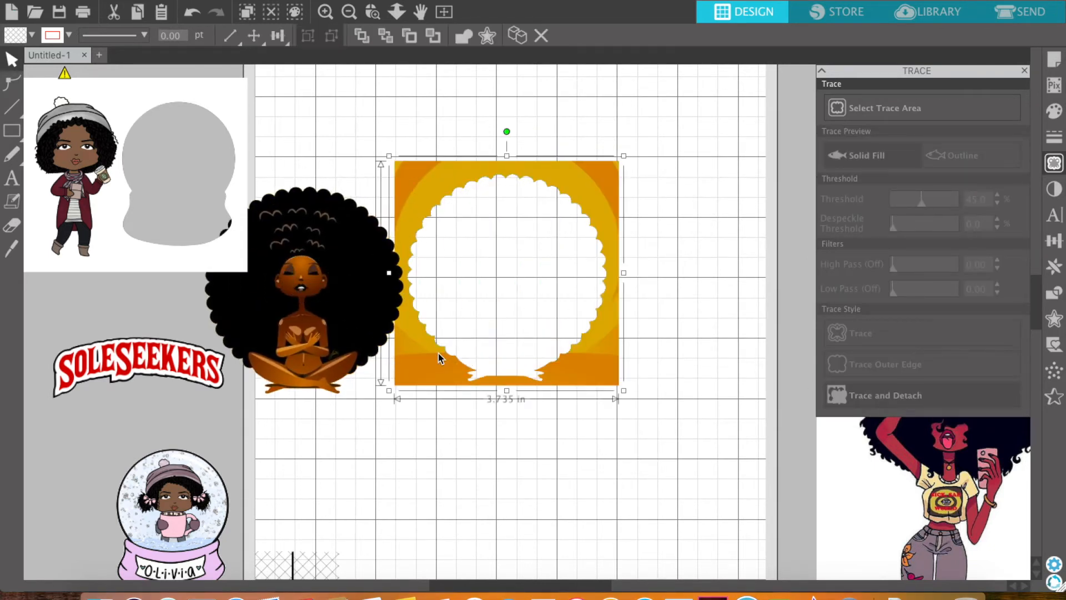
key("Delete")
mouse_move(291, 233)
left_mouse_down()
mouse_move(499, 254)
mouse_move(475, 207)
left_mouse_up()
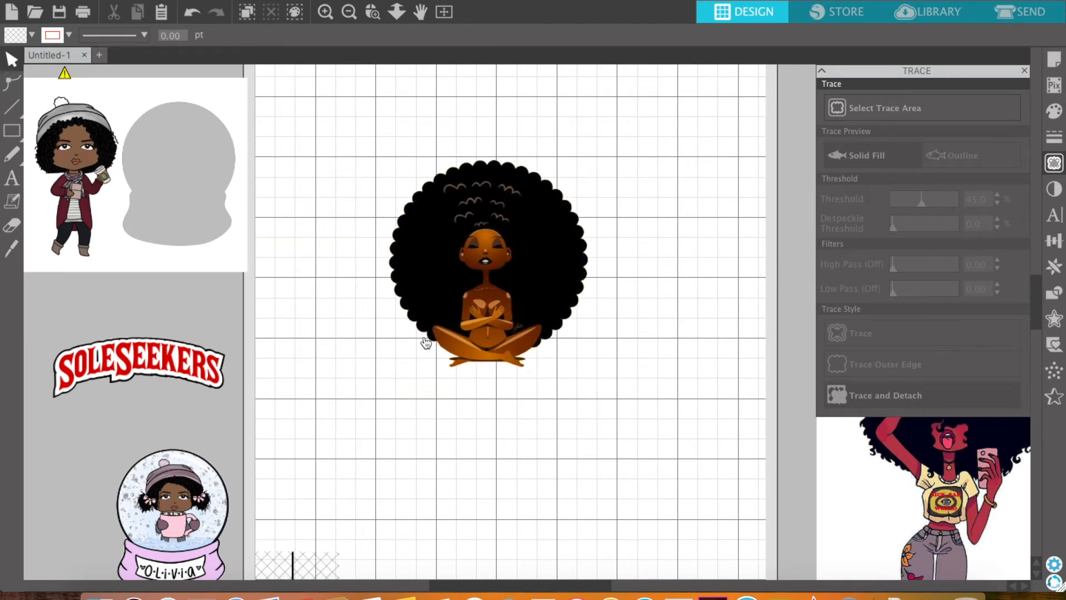
Step: Shrink the seated woman cutout proportionally to about 2.37 in high and move it off the page beside the SoleSeekers lettering
left_click(478, 319)
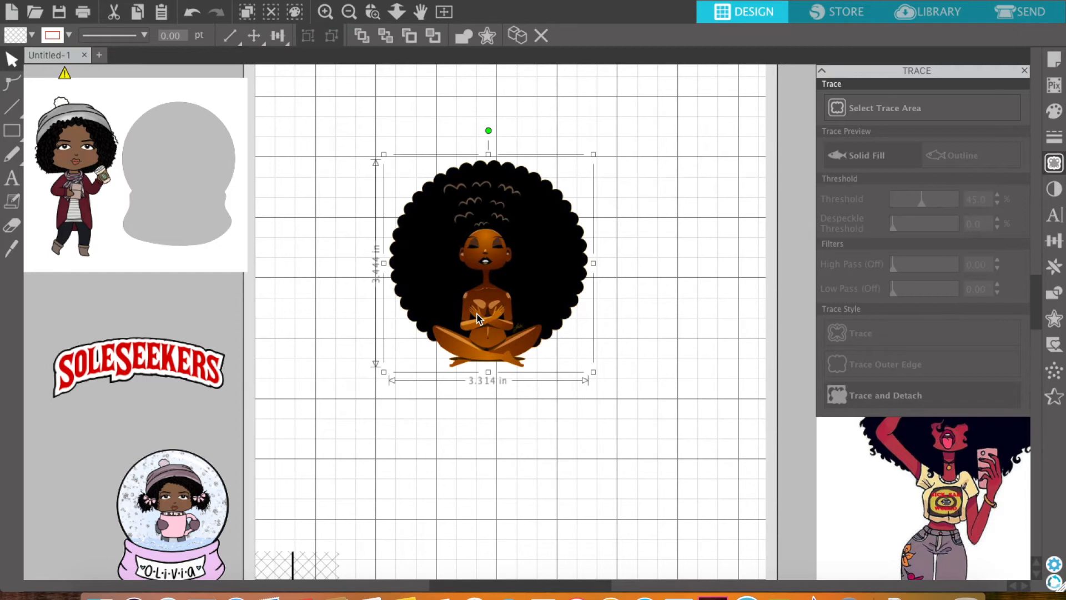
left_click_drag(383, 371, 456, 323)
left_click_drag(454, 245, 121, 423)
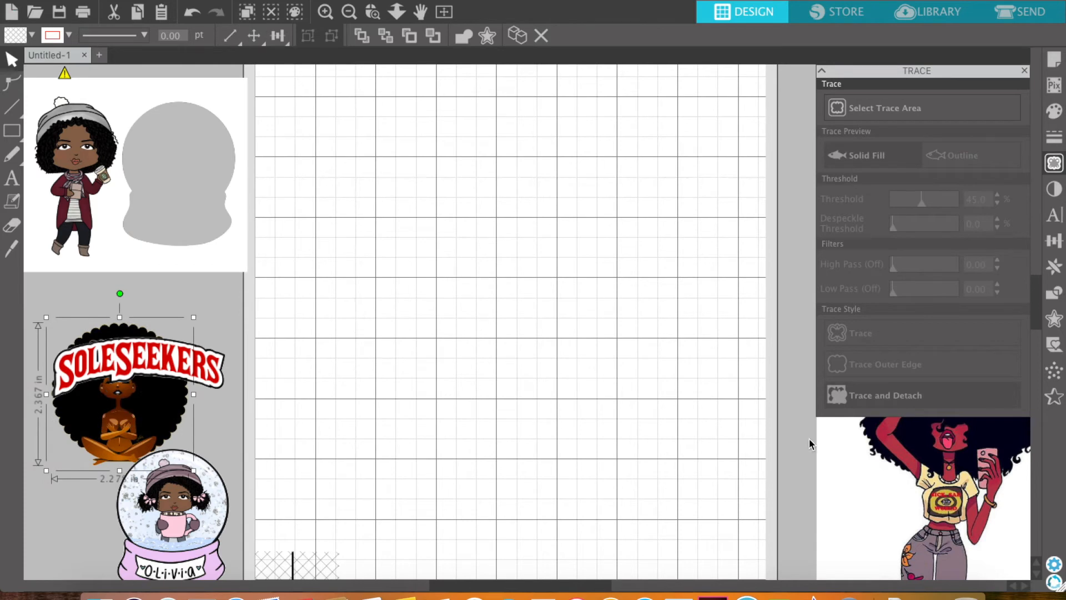
Step: Bring the image of the woman taking a selfie onto the page and select a trace area of about 5.53 by 5.13 in around it
left_click_drag(902, 495, 453, 352)
left_click(499, 358)
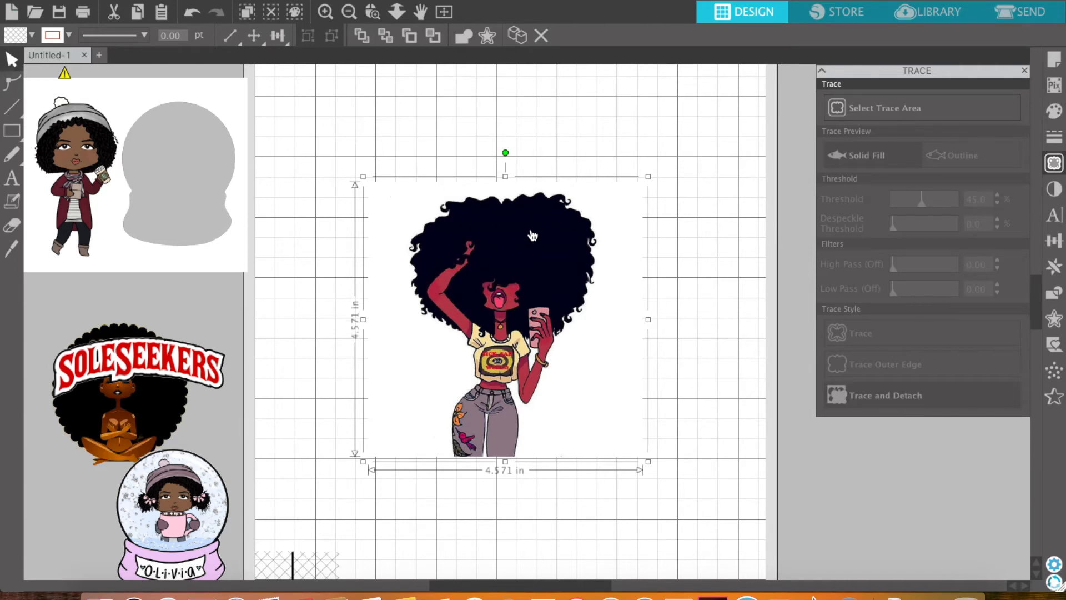
left_click(903, 115)
mouse_move(335, 158)
left_mouse_down()
mouse_move(707, 485)
mouse_move(669, 467)
left_mouse_up()
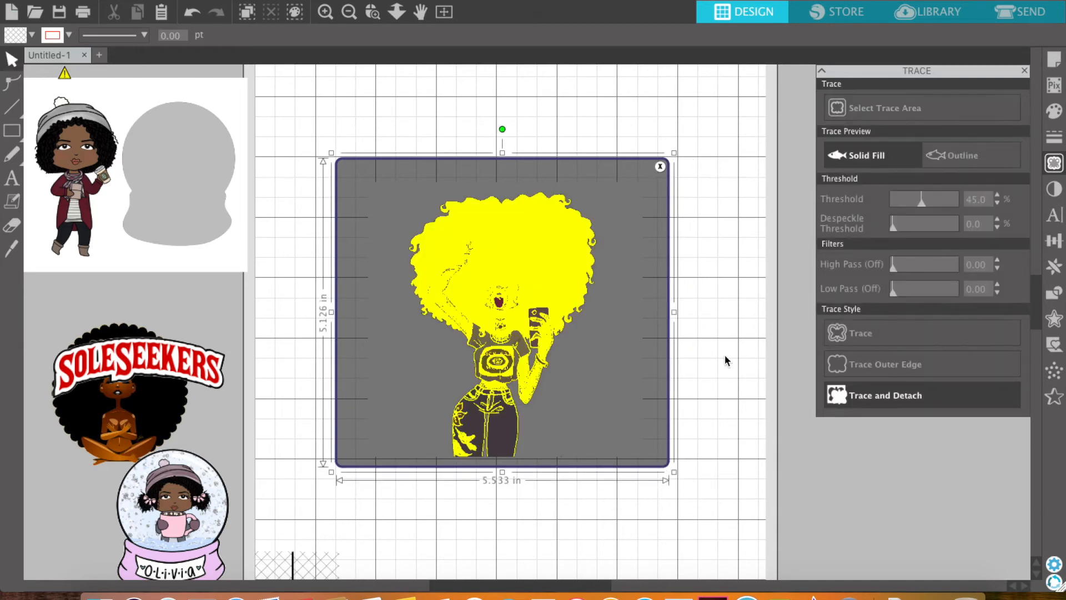
Step: Set the trace threshold to 80% so the selfie woman is filled, then trace and detach her
left_click(919, 205)
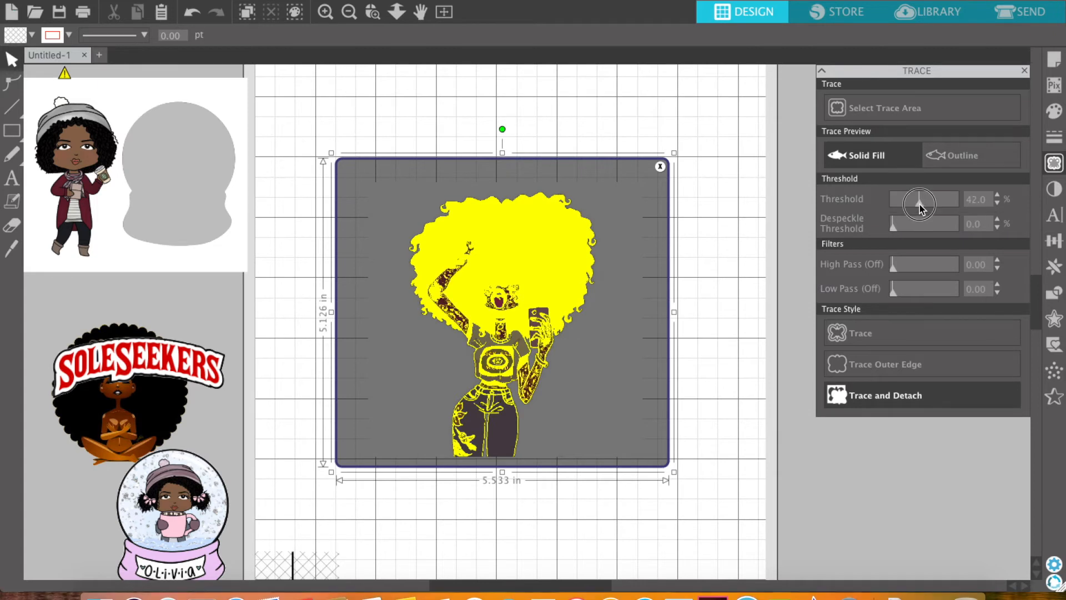
left_click_drag(922, 205, 980, 206)
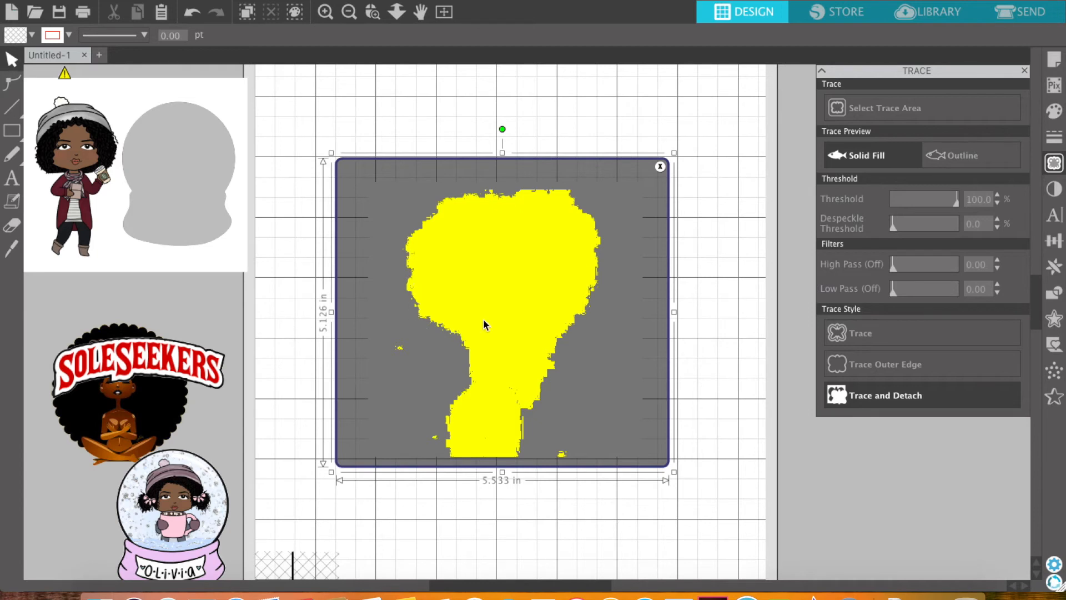
left_click_drag(957, 205, 943, 205)
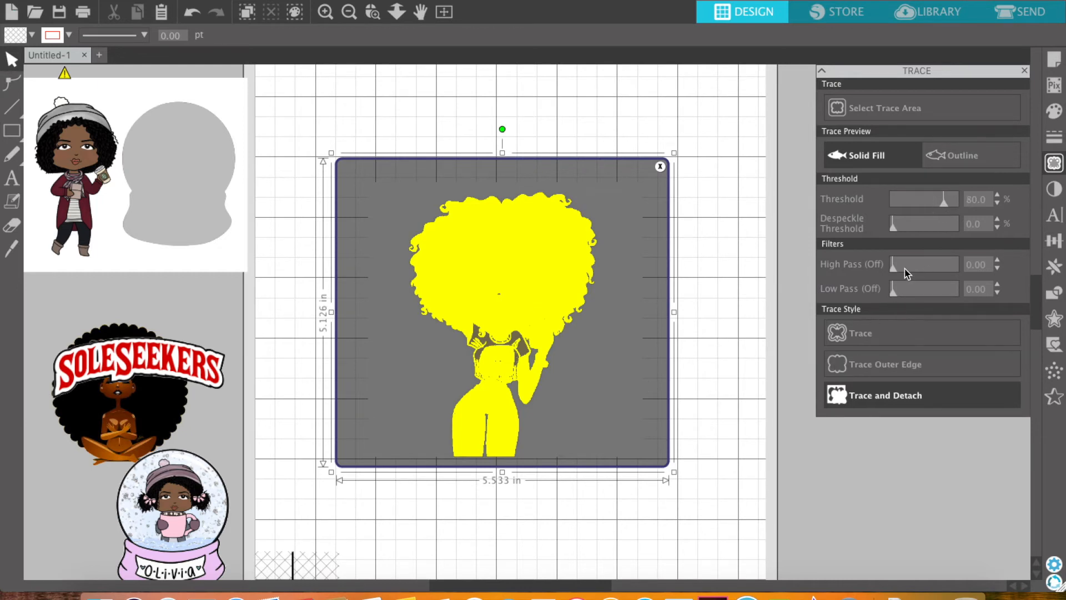
left_click(884, 404)
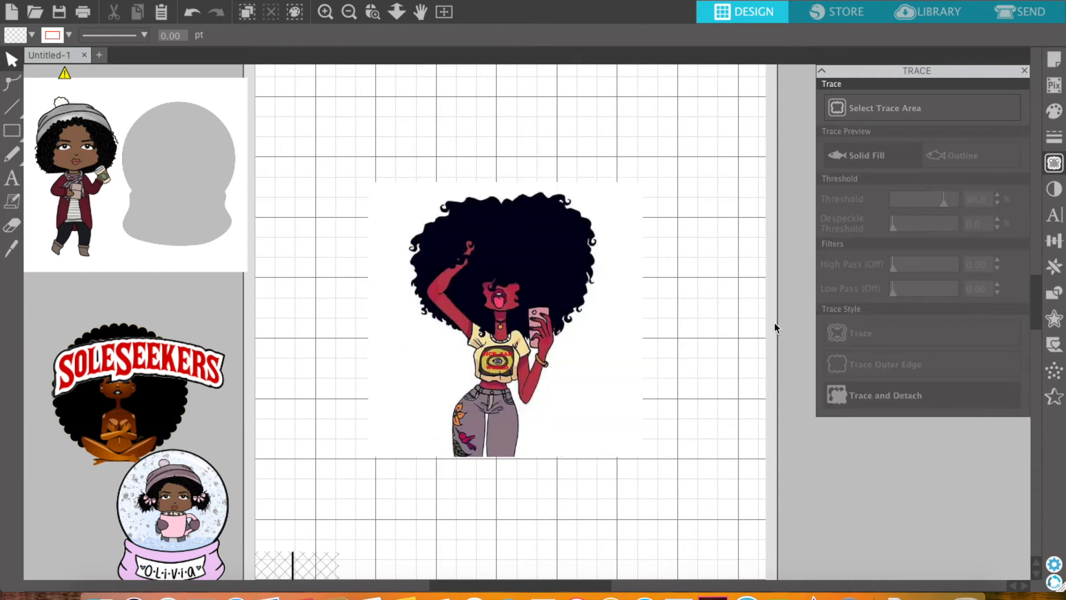
Step: Pull the selfie woman out of her original image, delete the leftover white background, and place the cutout on the page
left_click(512, 289)
left_click_drag(512, 288, 400, 300)
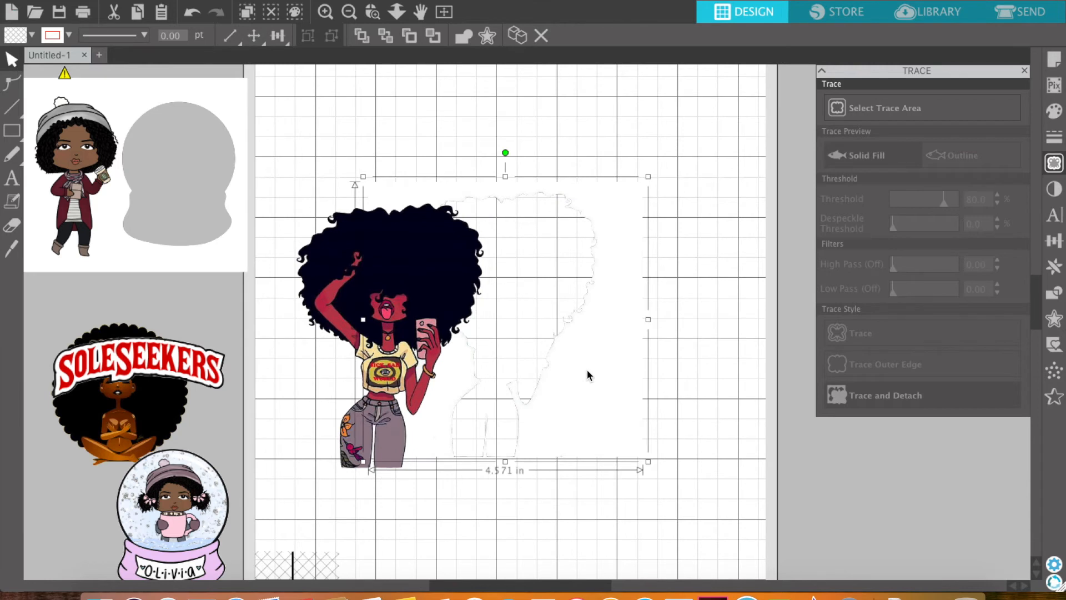
left_click(587, 370)
mouse_move(429, 298)
left_mouse_down()
mouse_move(437, 359)
mouse_move(749, 446)
mouse_move(915, 520)
mouse_move(714, 416)
mouse_move(602, 281)
left_mouse_up()
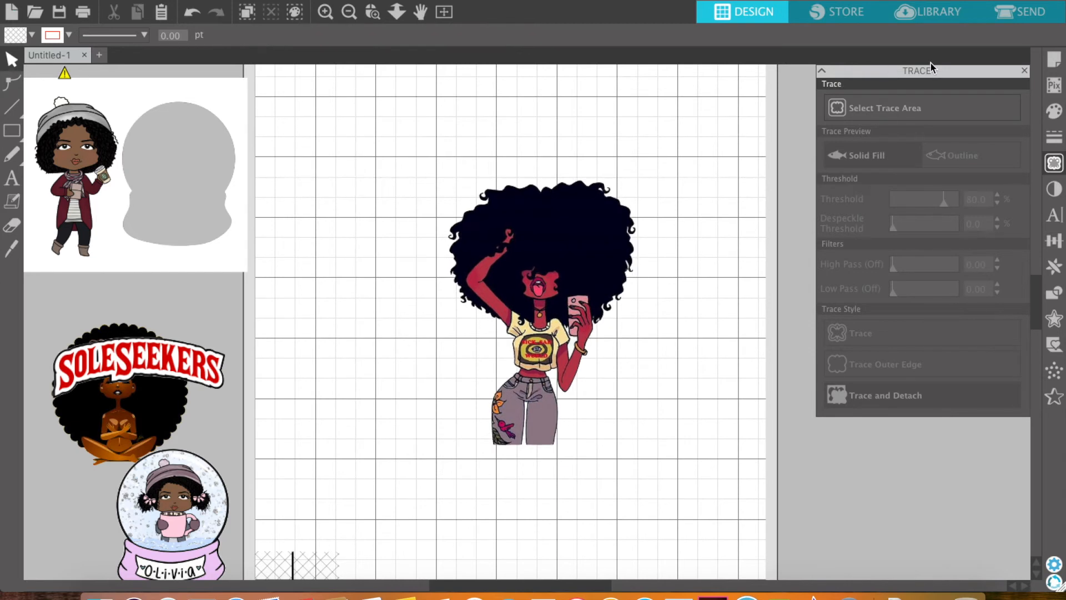
Step: Move the selfie woman beside the page and examine her cutout edges closely against the grey workspace
left_click(1023, 71)
left_click_drag(578, 230, 917, 208)
left_click(464, 100)
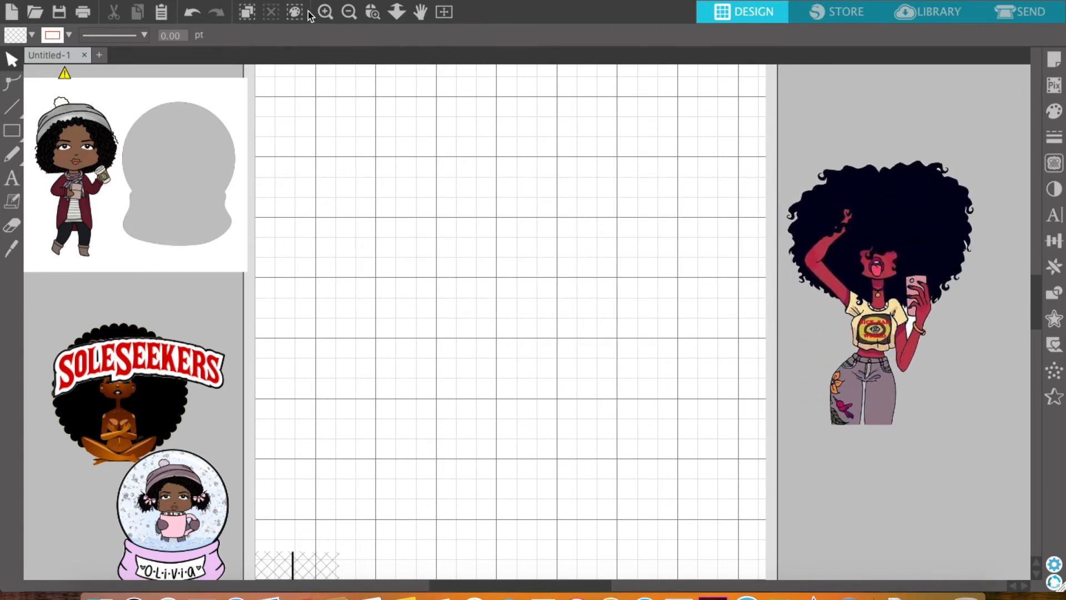
left_click(326, 11)
left_click_drag(566, 177, 336, 146)
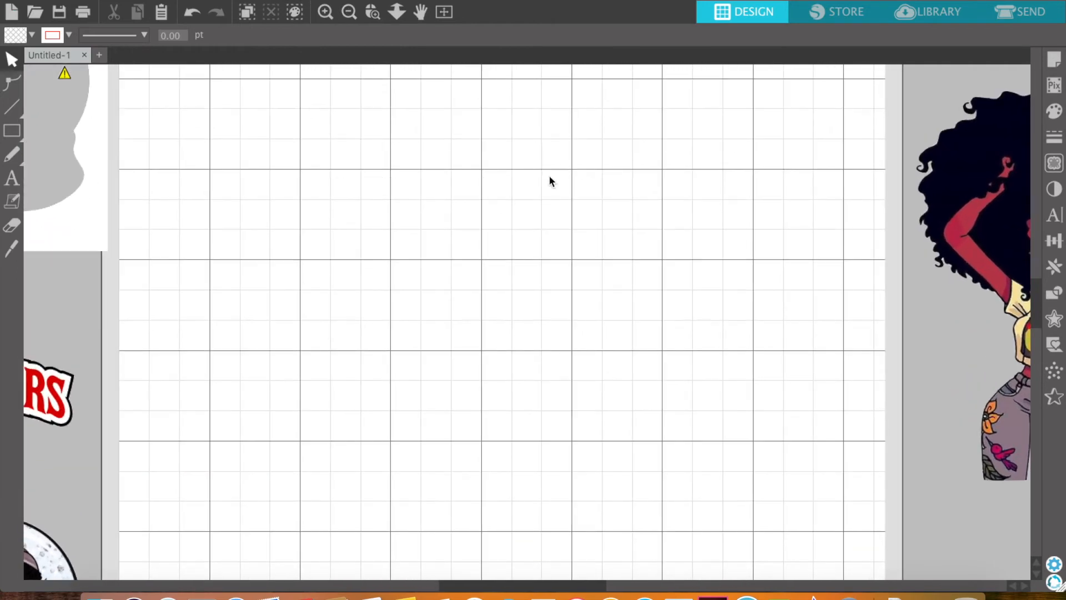
scroll(508, 525, "right", 5)
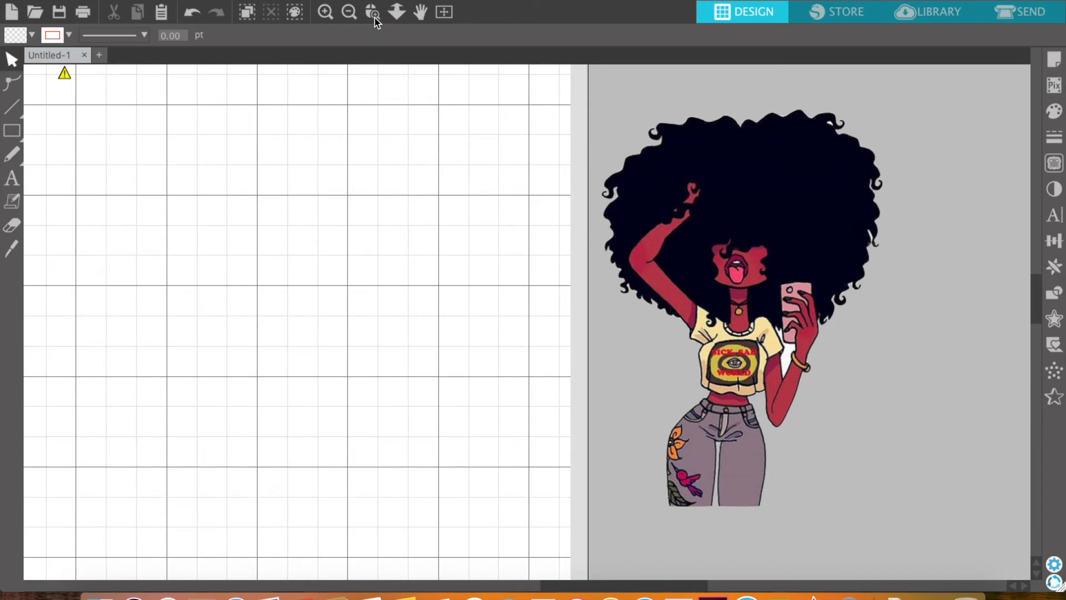
scroll(568, 233, "down", 5)
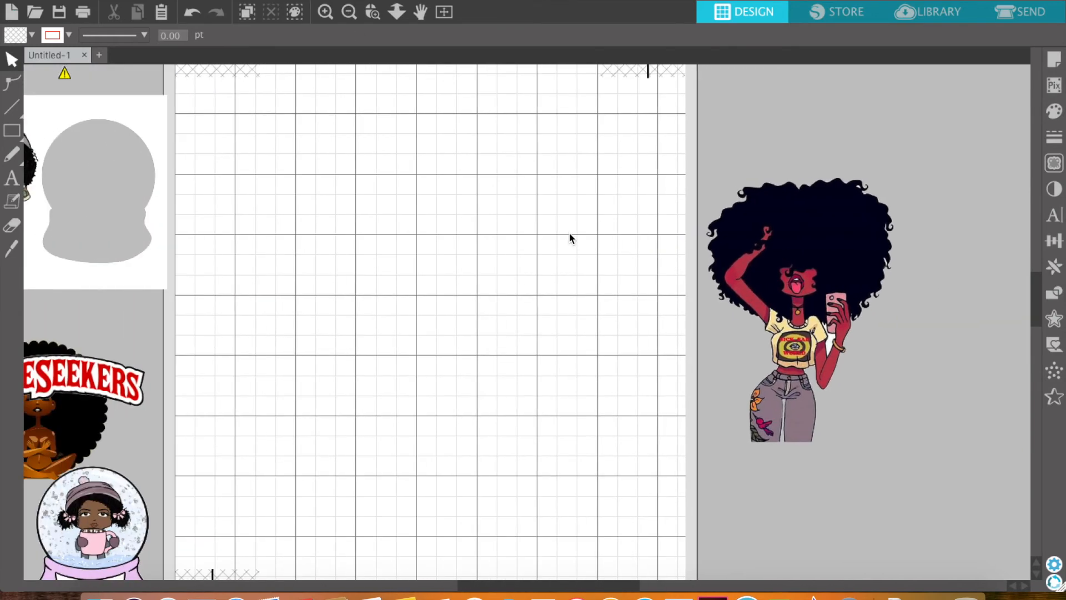
scroll(569, 234, "left", 2)
Step: Arrange the selfie woman, seated woman, SoleSeekers lettering and snow globe cutouts on the page without overlapping
left_click_drag(858, 288, 405, 271)
left_click(349, 11)
left_click(349, 12)
left_click_drag(439, 280, 431, 251)
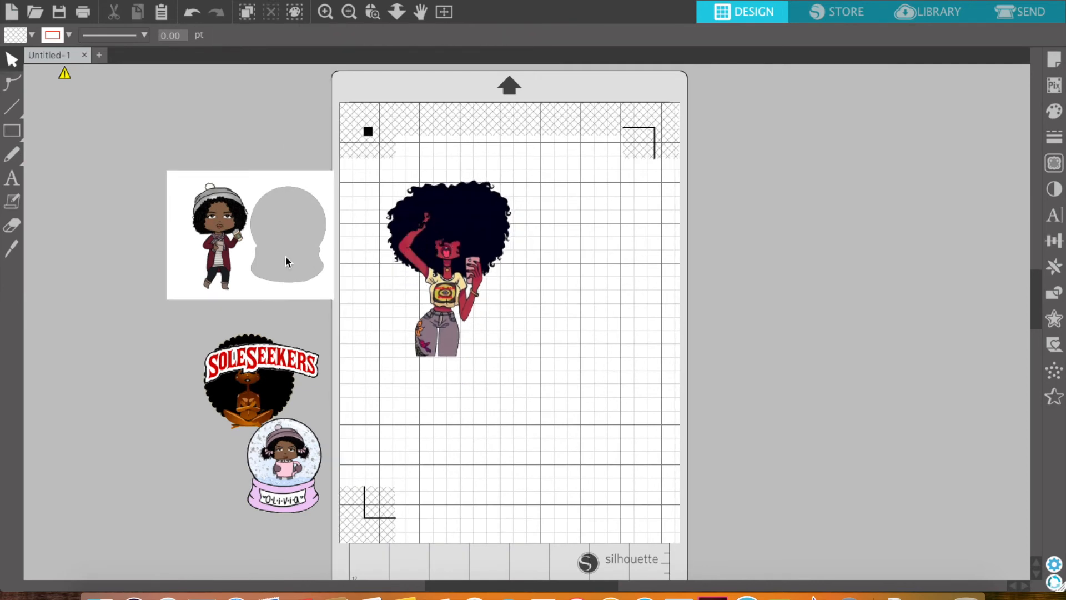
left_click_drag(260, 368, 443, 422)
left_click(381, 416)
left_click_drag(284, 461, 588, 356)
left_click(364, 66)
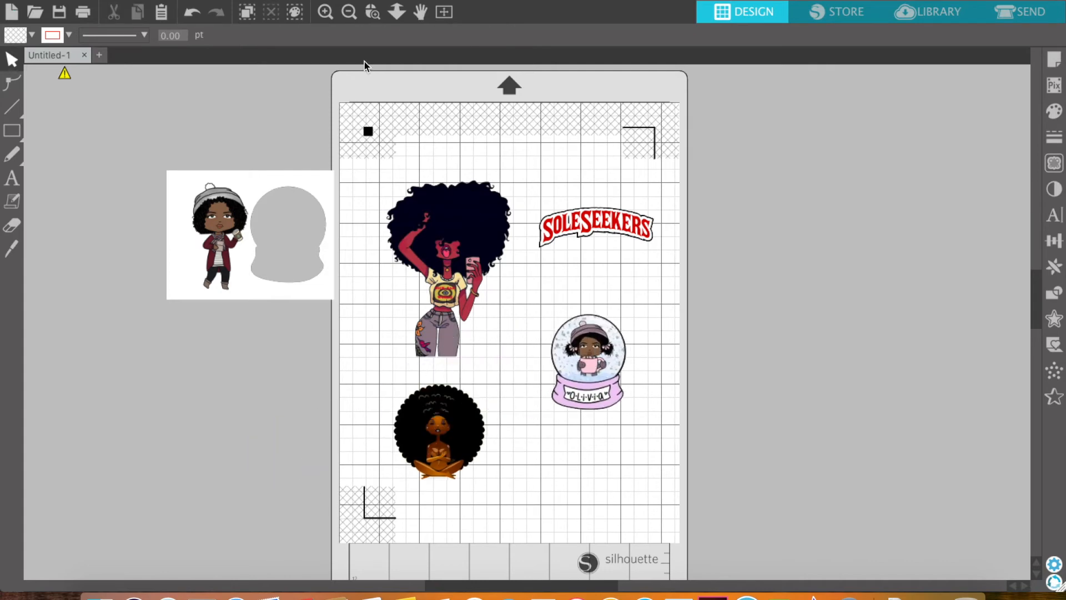
Step: Nudge the selfie woman cutout clear of the SoleSeekers lettering and start an outer offset around her
left_click(325, 12)
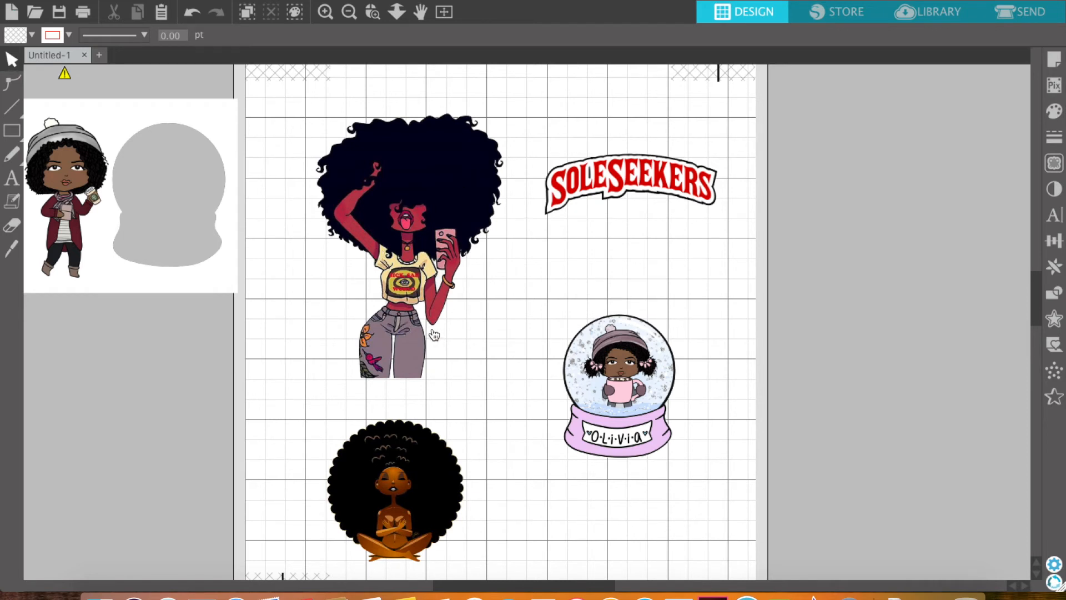
left_click(411, 249)
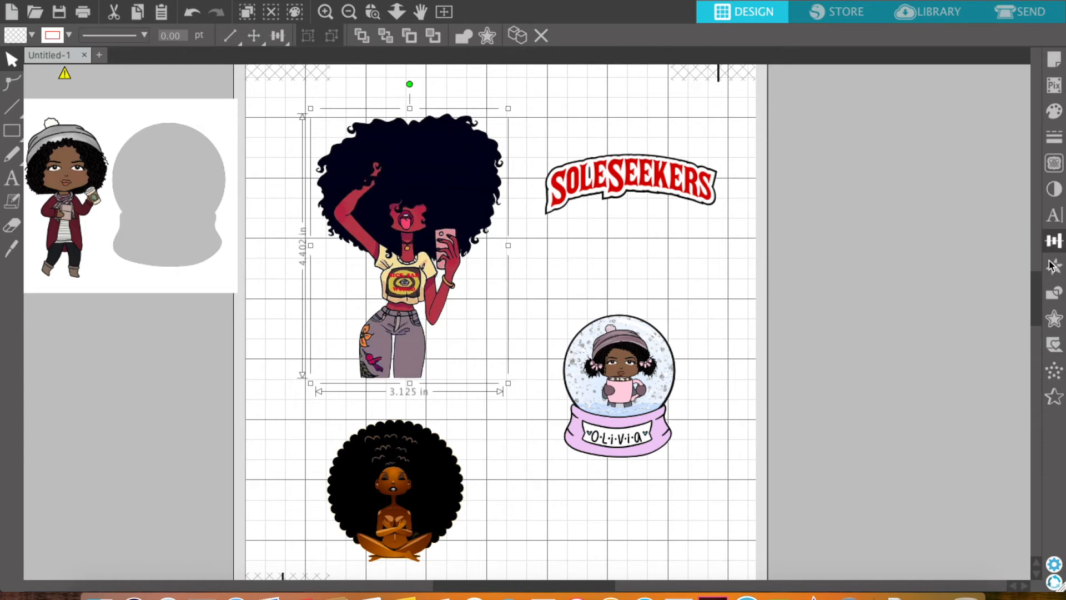
left_click(1052, 321)
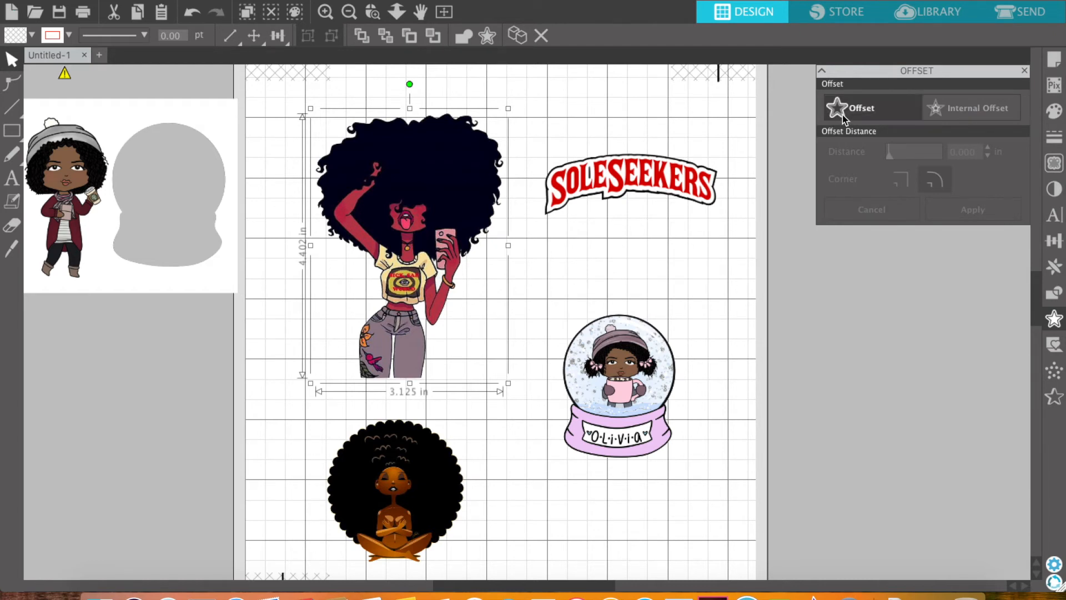
left_click_drag(415, 189, 447, 193)
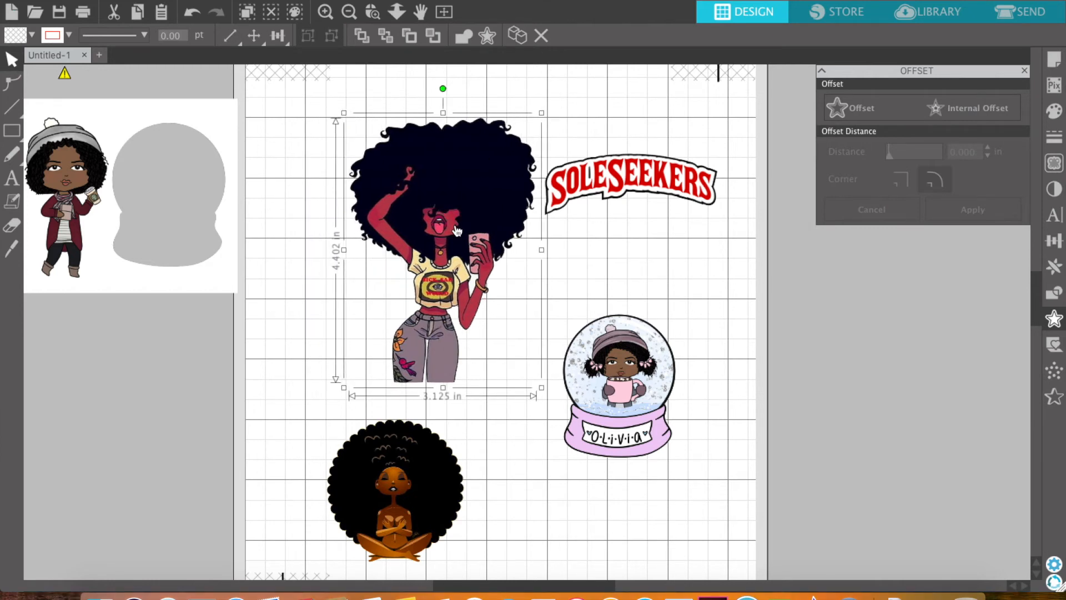
left_click(584, 127)
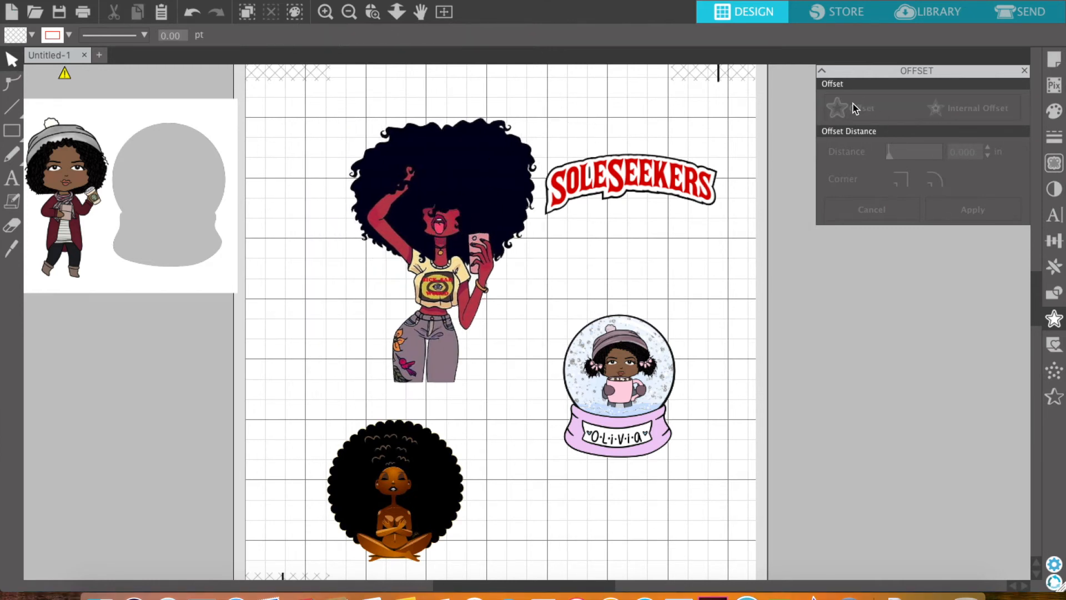
left_click(949, 111)
left_click(955, 110)
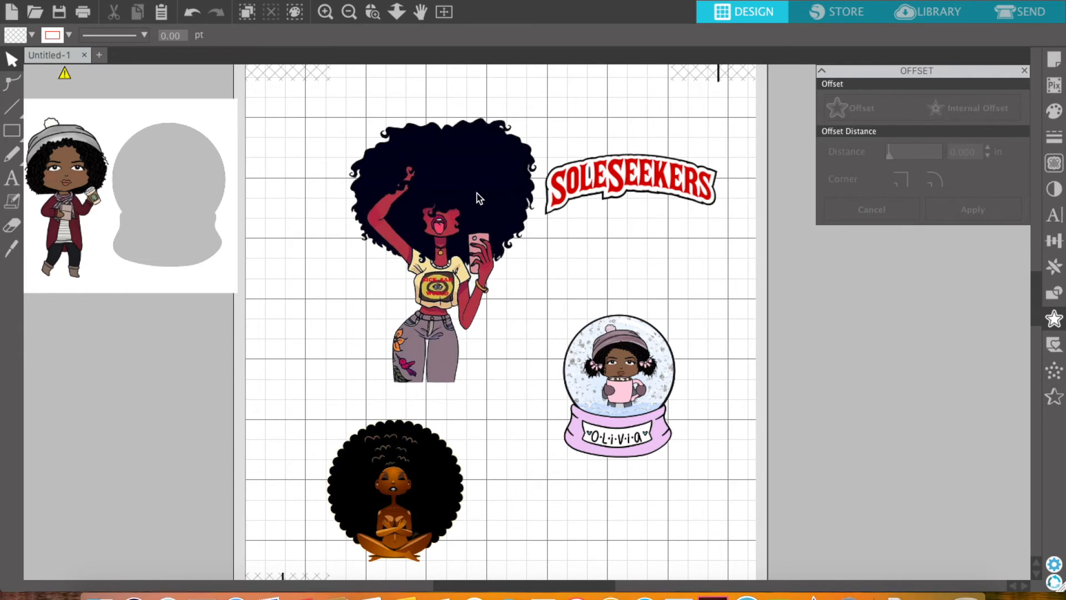
left_click(447, 225)
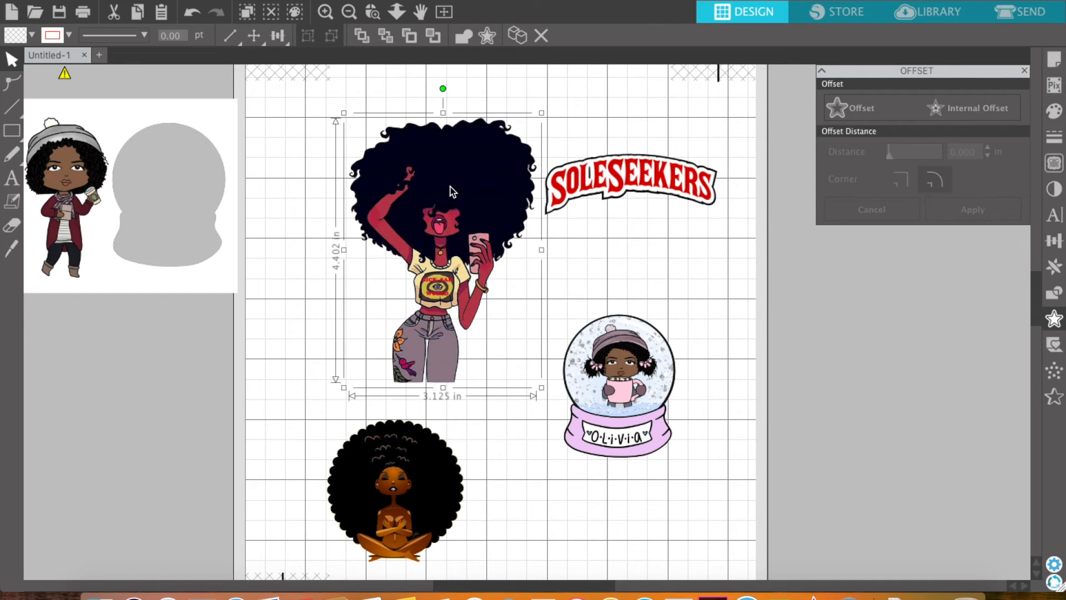
left_click_drag(488, 185, 458, 184)
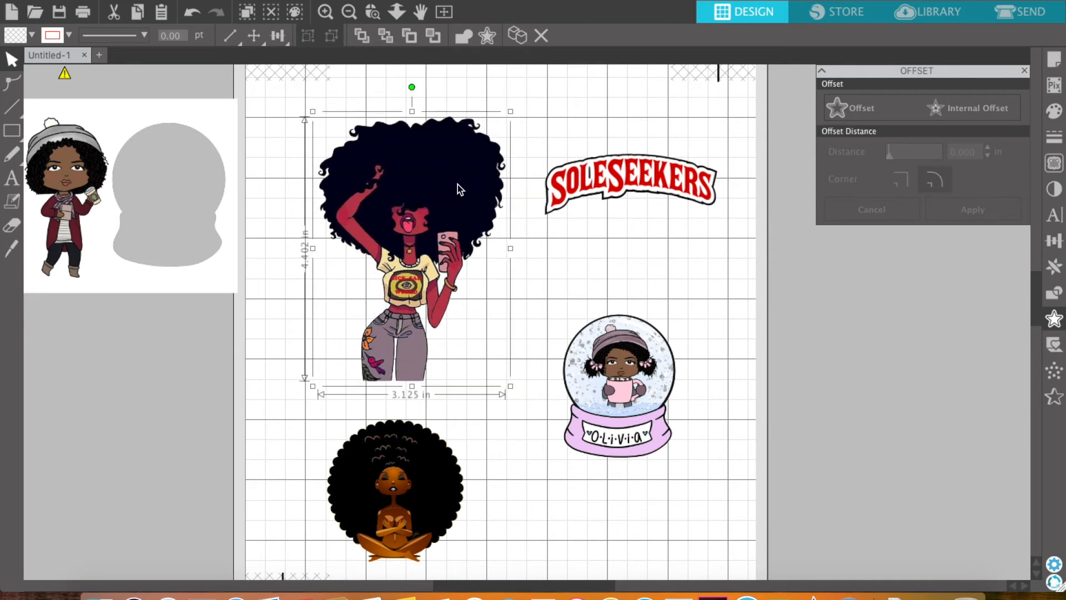
left_click(835, 110)
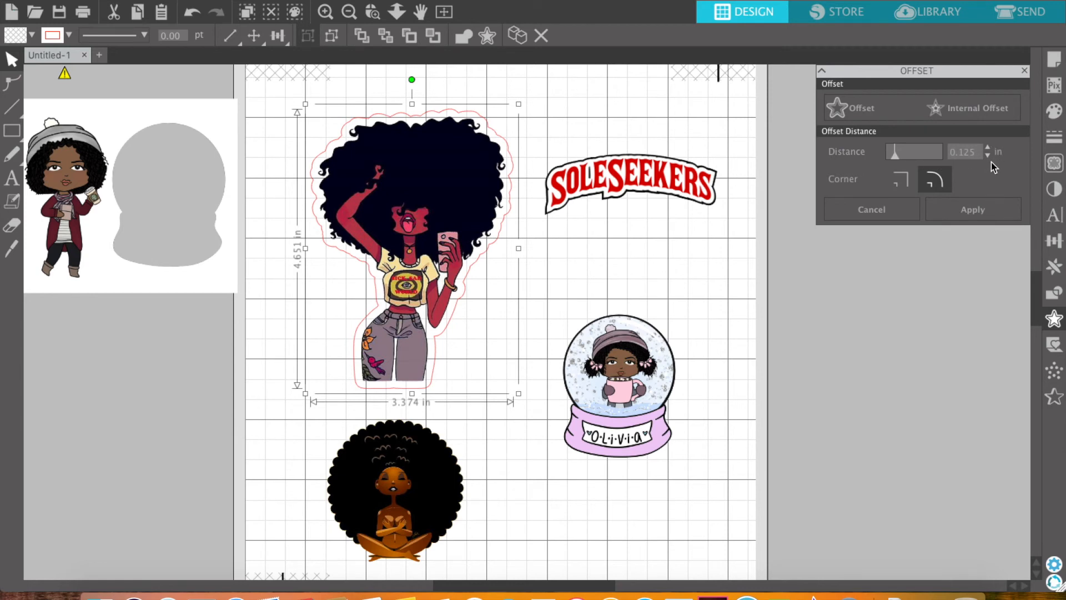
Step: Set the selfie woman's offset distance to 0.030 in with round corners and apply the offset
left_click(897, 158)
left_click_drag(897, 160, 890, 156)
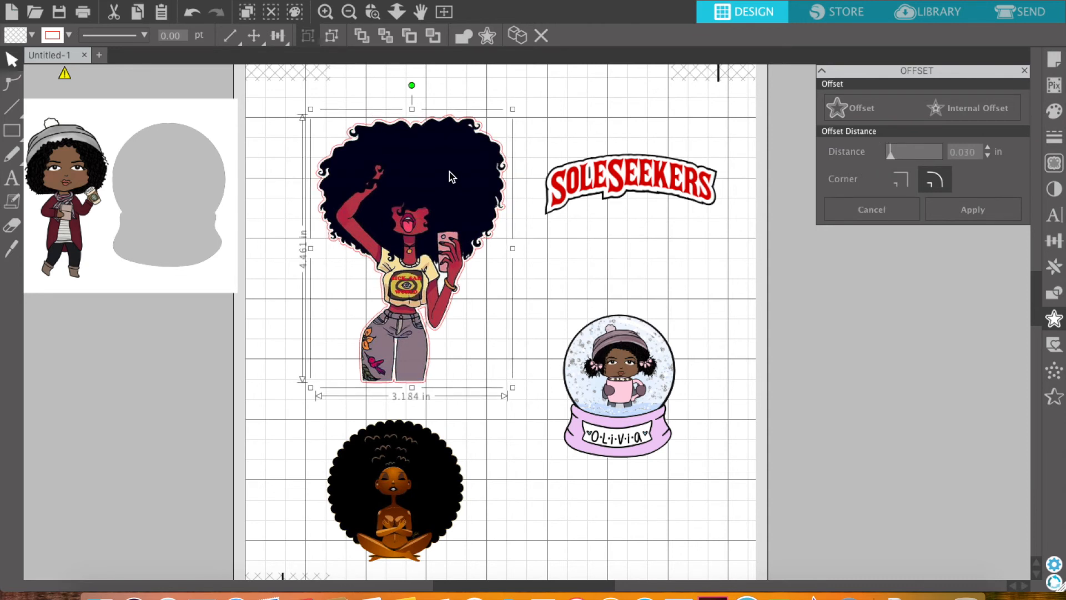
mouse_move(888, 155)
left_mouse_down()
mouse_move(917, 161)
mouse_move(880, 157)
left_mouse_up()
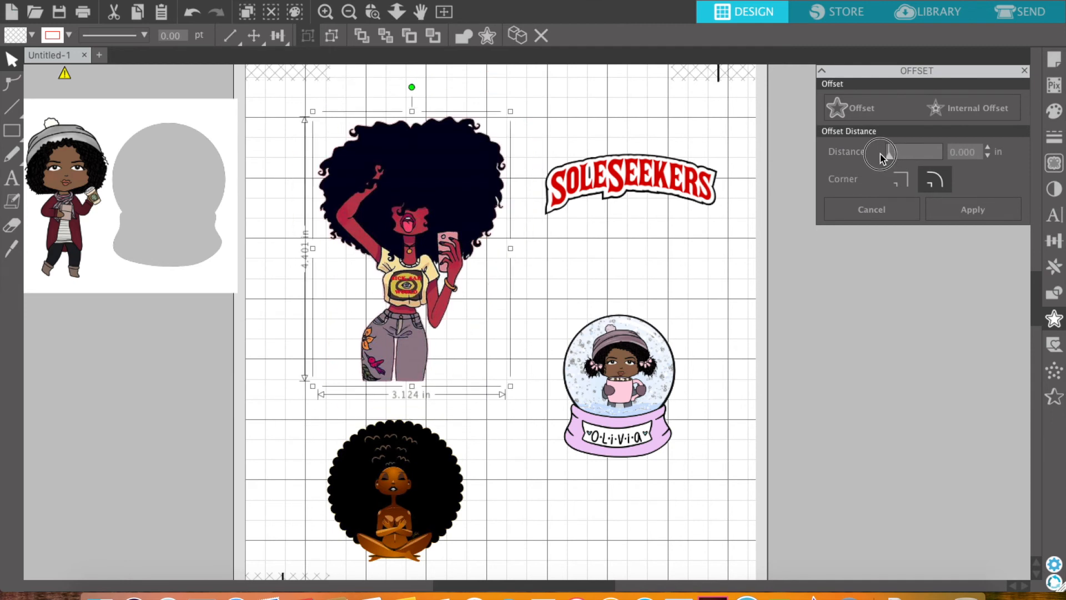
left_click_drag(881, 157, 890, 156)
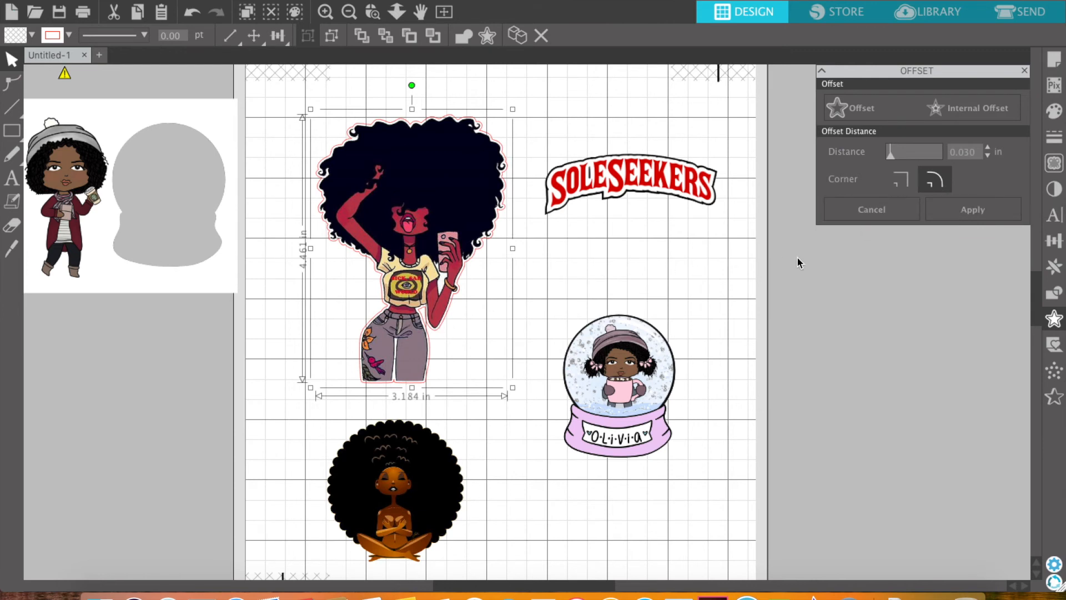
left_click(903, 180)
left_click(898, 184)
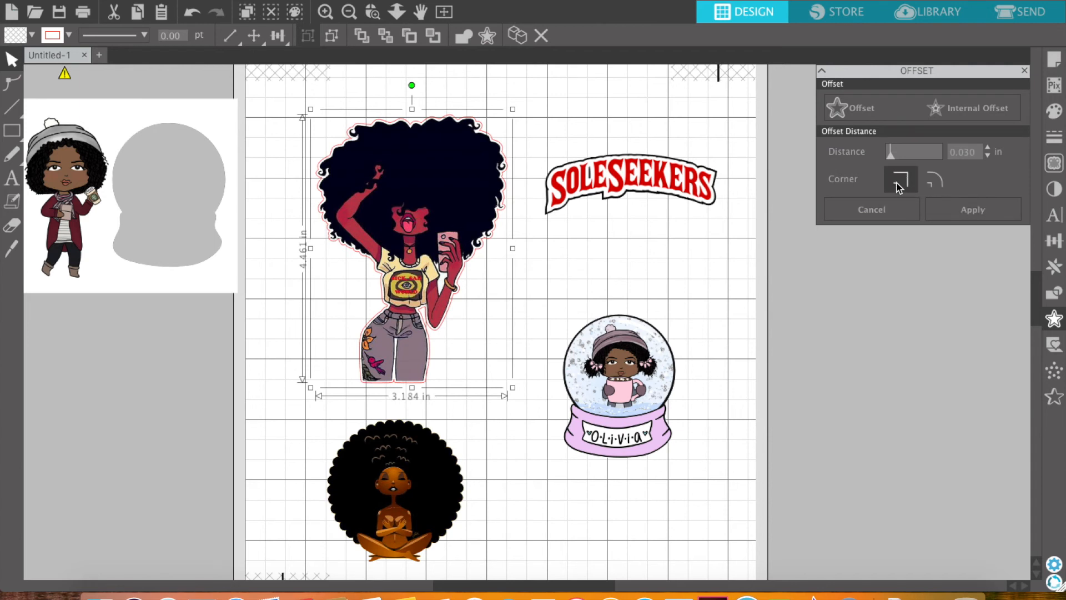
left_click(925, 187)
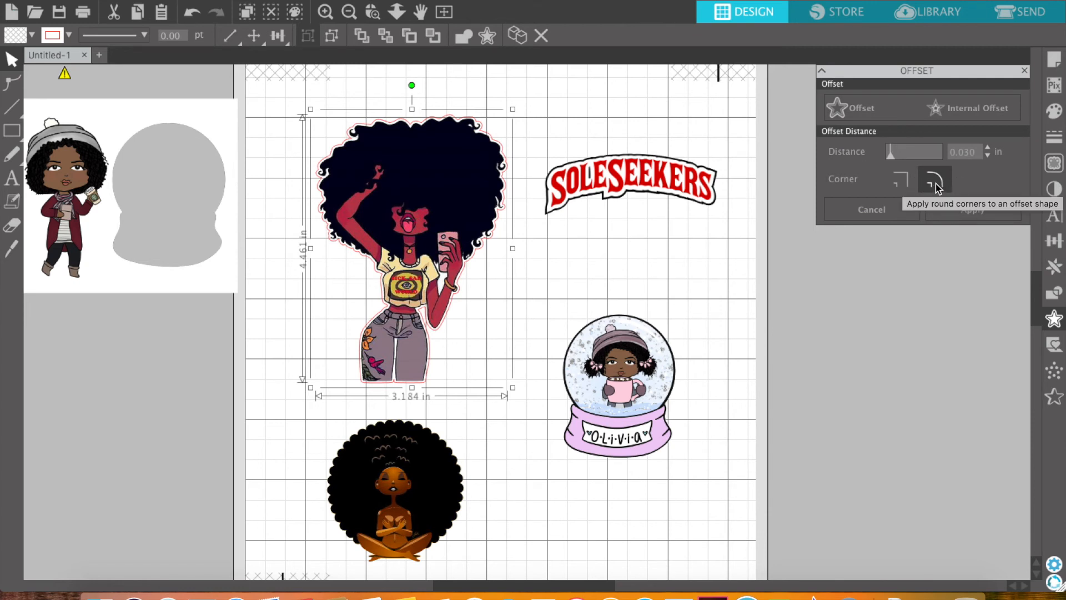
left_click(974, 212)
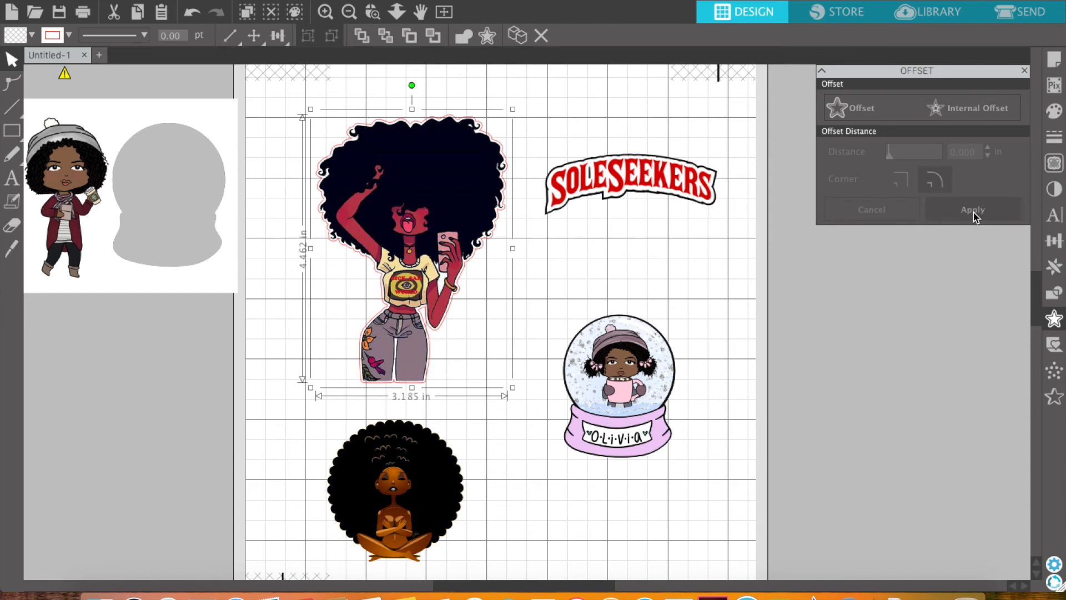
Step: Move the selfie woman away from her offset outline to test whether they are attached, then undo the moves
left_click(564, 290)
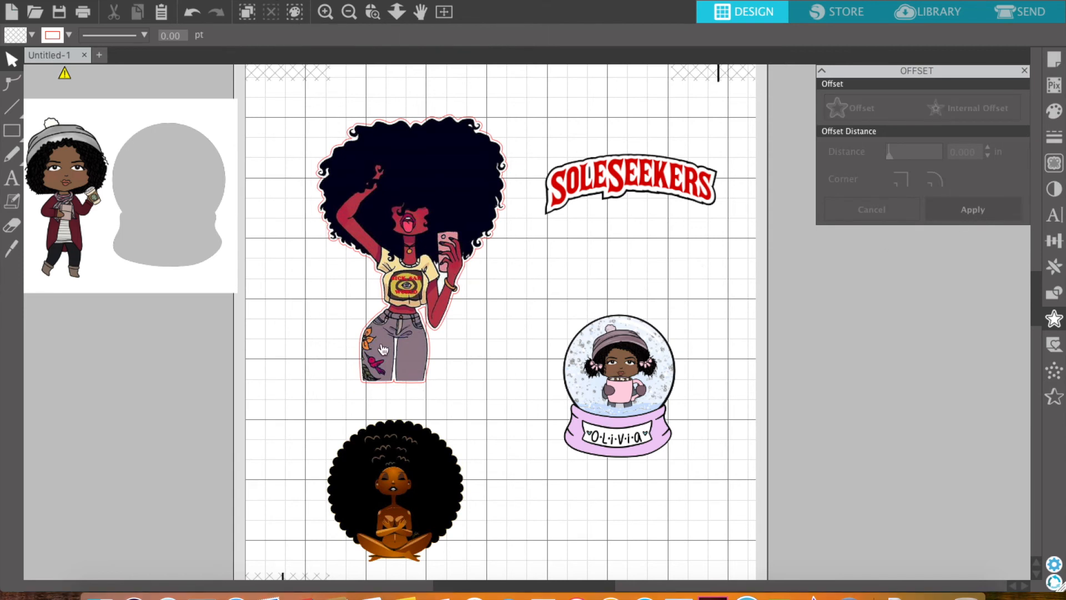
left_click_drag(406, 291, 447, 348)
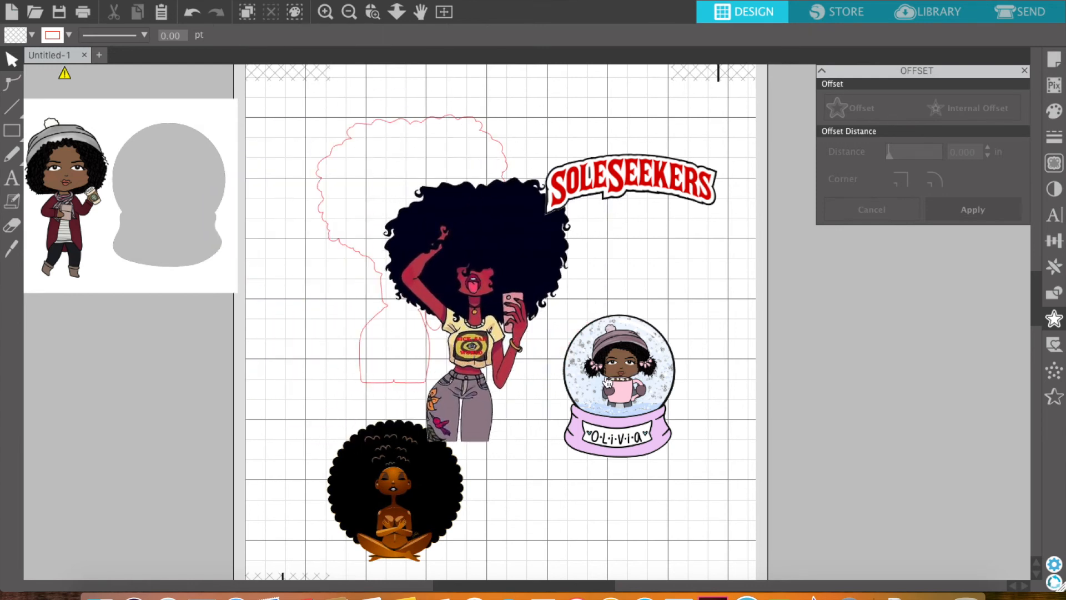
left_click_drag(513, 276, 407, 243)
left_click(424, 138)
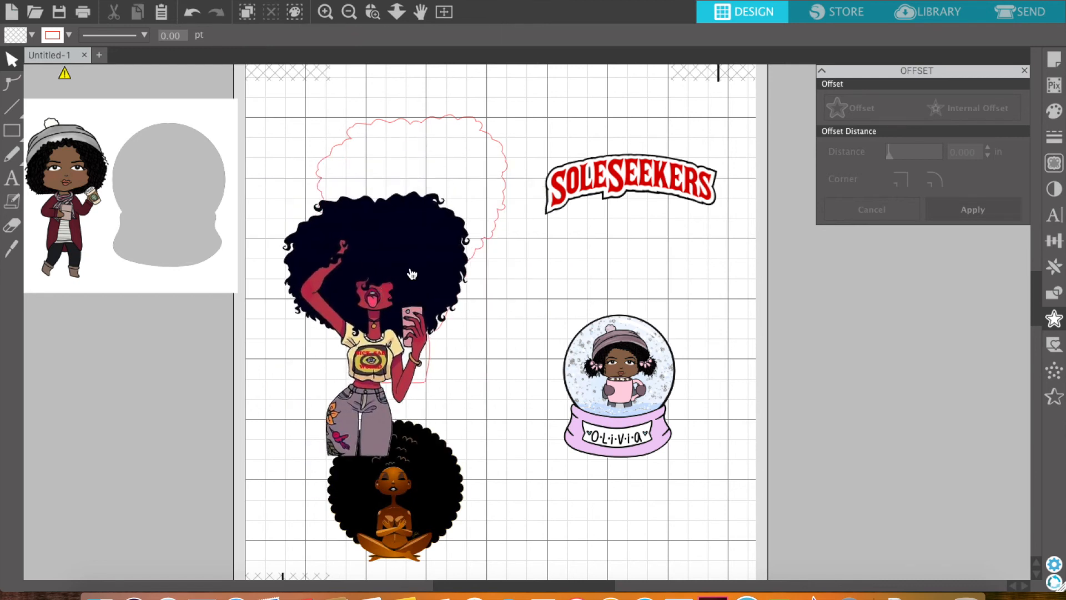
key("super+z")
key("super+z")
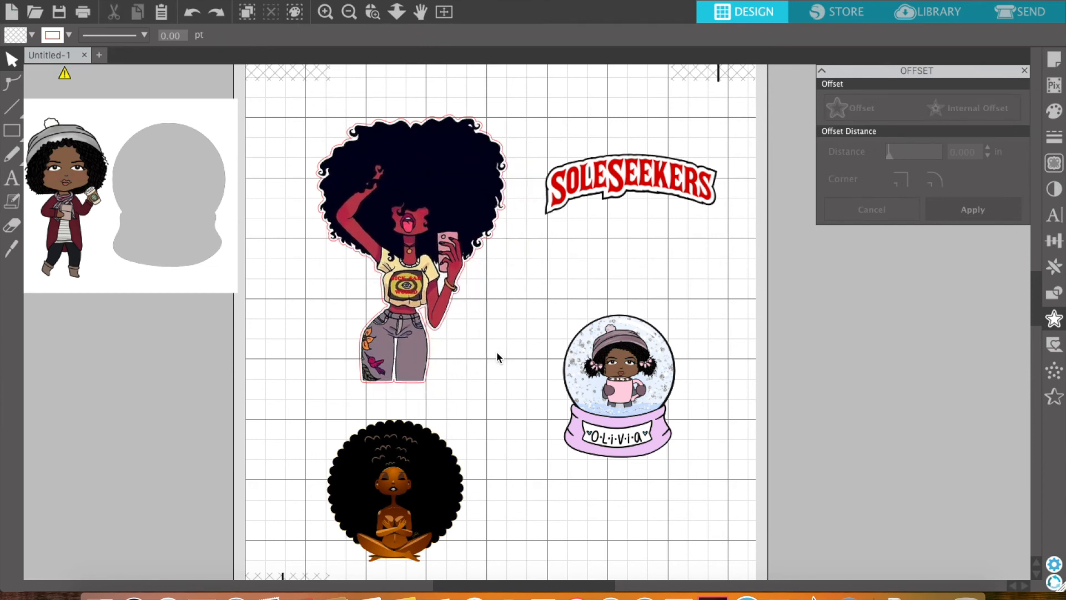
Step: Select the selfie woman together with her offset outline and group them
left_click_drag(486, 396, 293, 147)
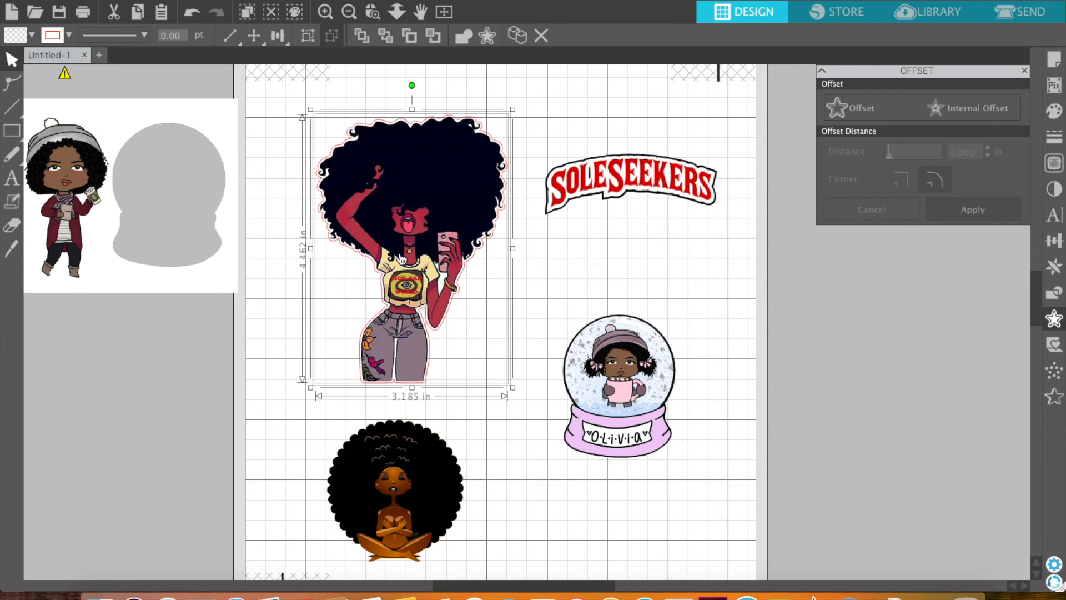
right_click(402, 258)
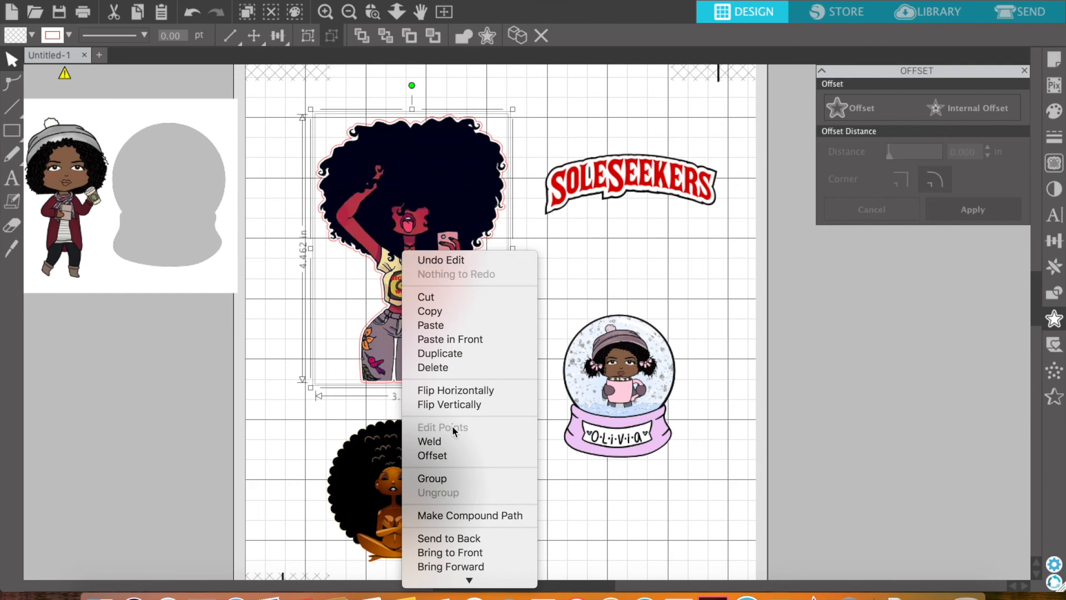
left_click(443, 478)
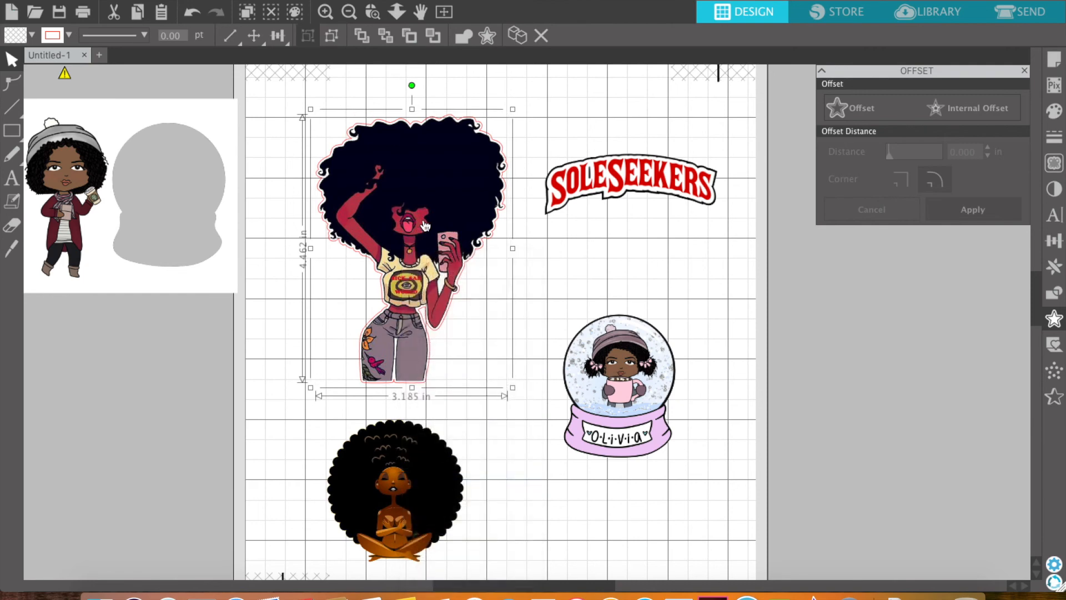
Step: Move the grouped selfie woman and outline around the upper part of the page, then undo the moves
left_click(409, 304)
left_click_drag(408, 302, 383, 292)
scroll(408, 303, "up", 2)
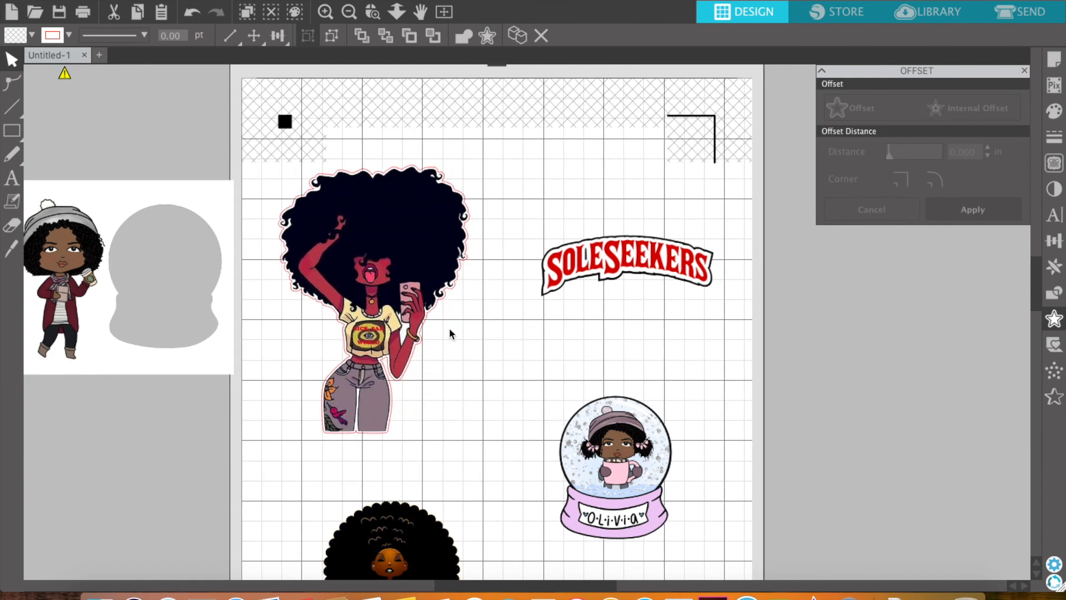
left_click(448, 329)
scroll(466, 358, "down", 2)
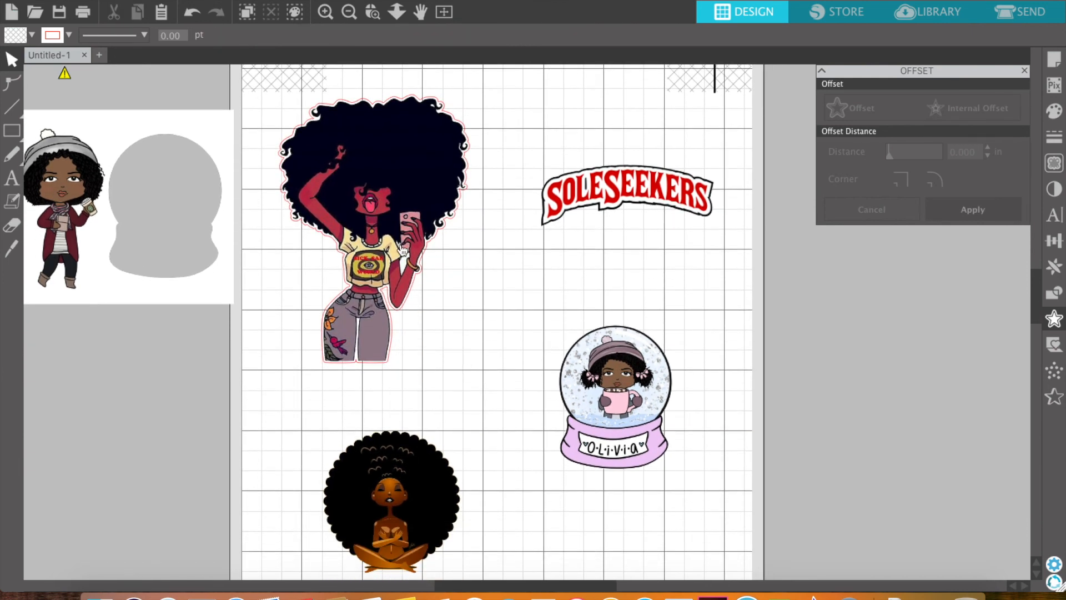
left_click_drag(402, 250, 398, 227)
scroll(425, 268, "up", 2)
scroll(426, 268, "up", 1)
left_click_drag(426, 268, 425, 302)
scroll(411, 291, "down", 3)
key("super+z")
left_click(408, 288)
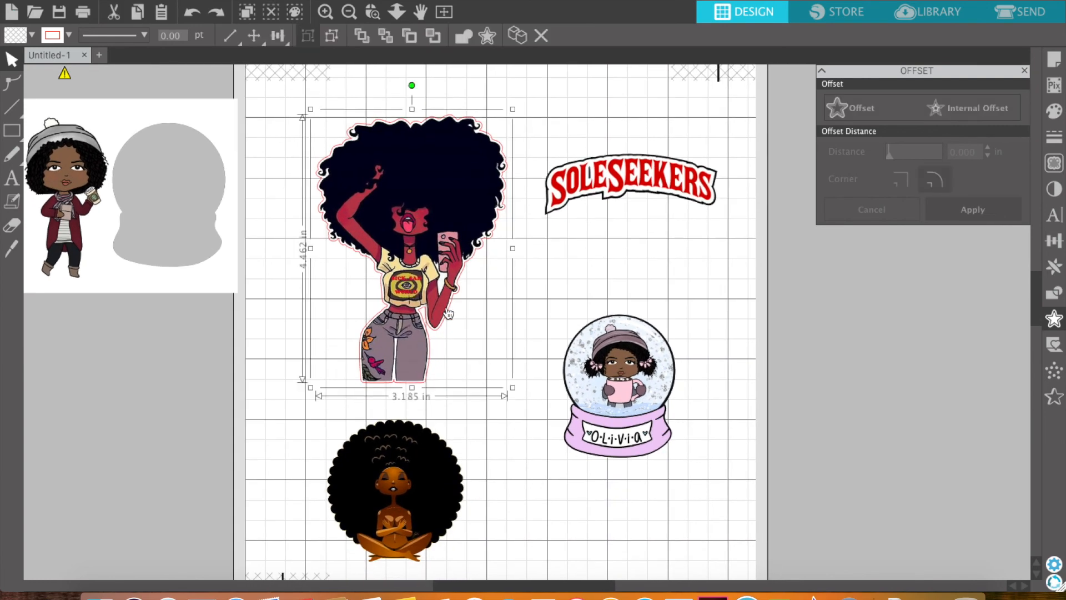
Step: Shift the grouped selfie woman once more, then undo back to before the grouping
mouse_move(416, 305)
left_mouse_down()
mouse_move(382, 310)
mouse_move(411, 310)
left_mouse_up()
left_click(523, 411)
left_click_drag(364, 343, 336, 343)
key("super+z")
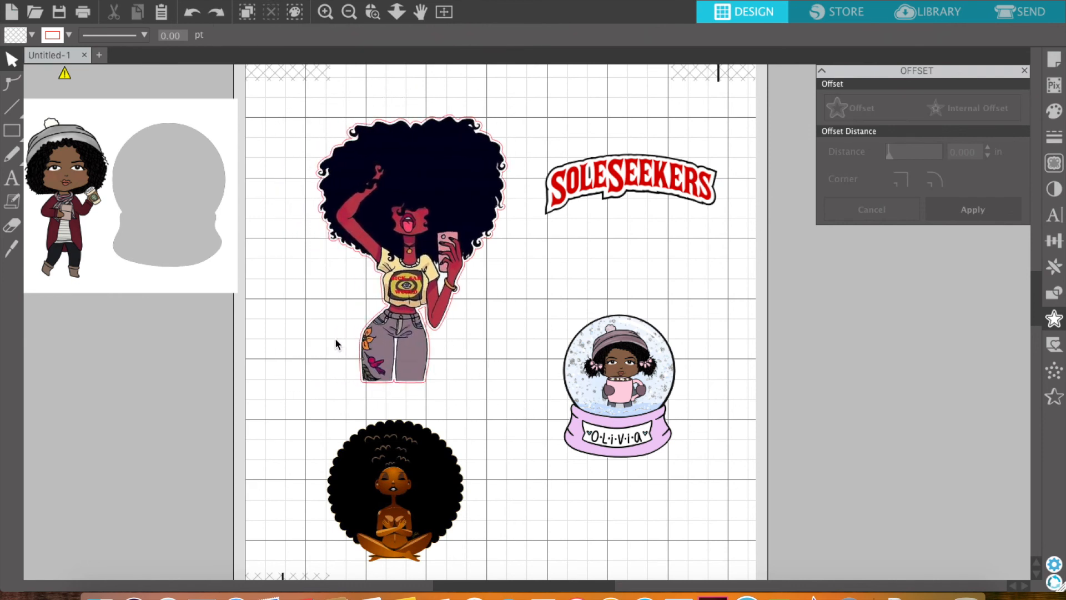
Step: Group the selfie woman with her offset outline again and shift the group slightly toward the SoleSeekers lettering
left_click(328, 168)
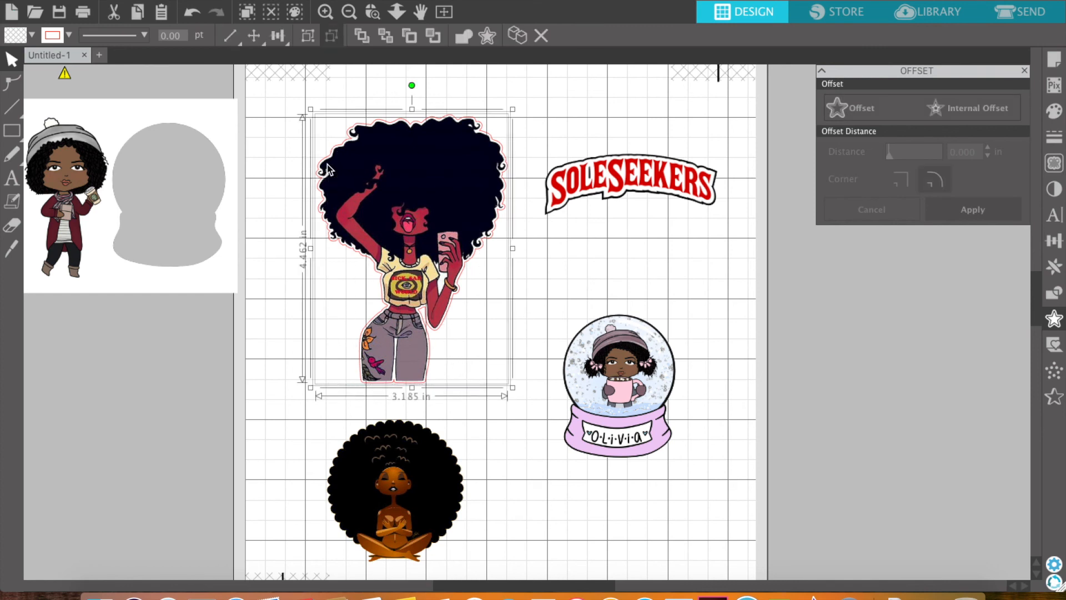
left_click(305, 41)
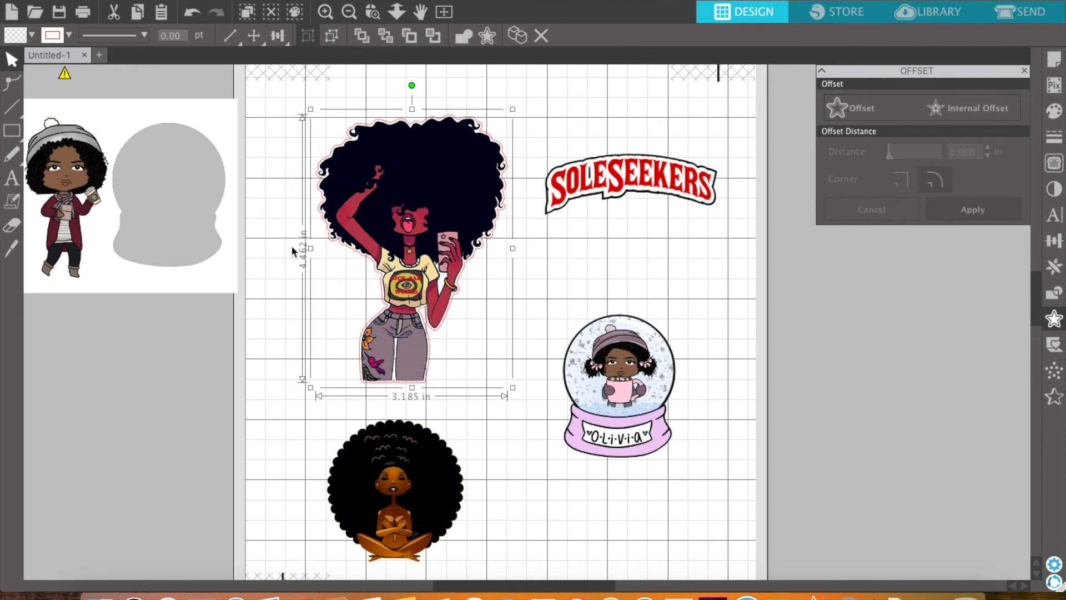
left_click_drag(376, 260, 413, 248)
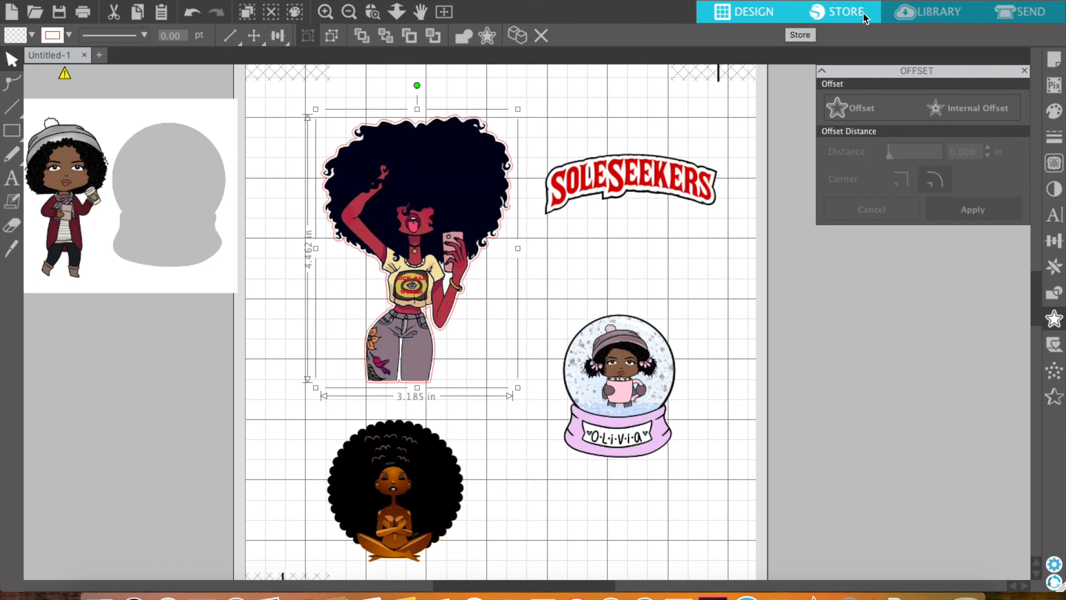
Step: Open the send settings, set the selfie woman group to Cut Edge, and review the material choices, keeping Full Cut
left_click(1003, 20)
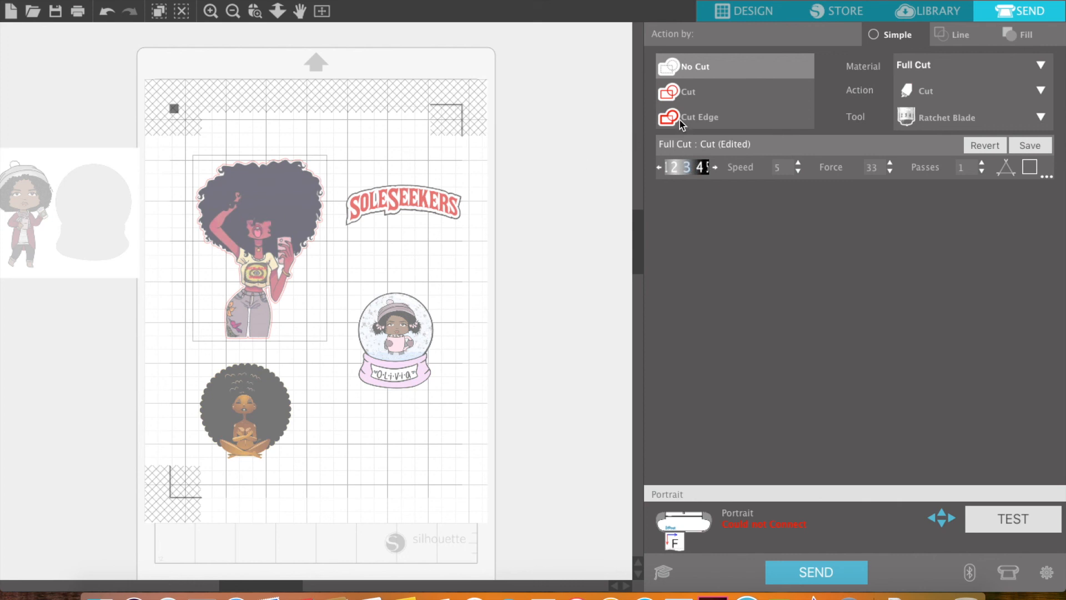
left_click(700, 117)
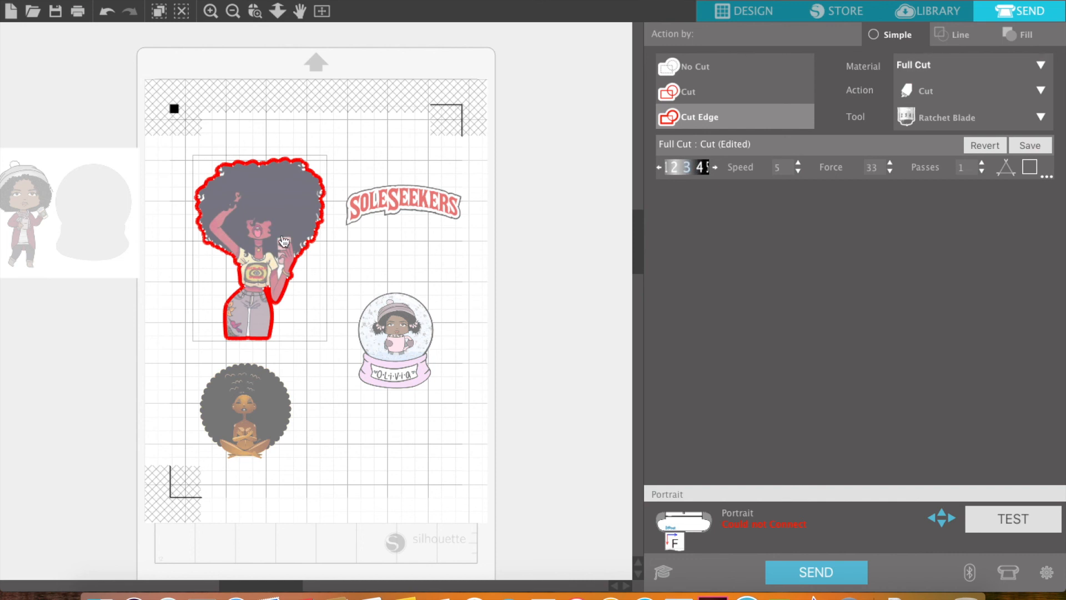
left_click(937, 66)
scroll(934, 269, "down", 3)
scroll(933, 269, "up", 3)
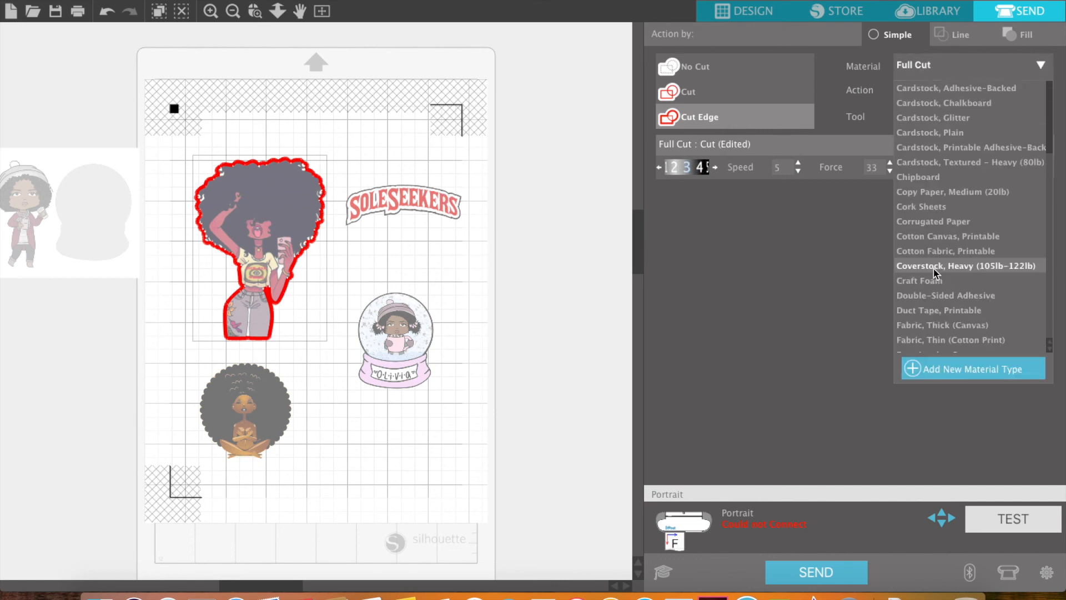
left_click(930, 70)
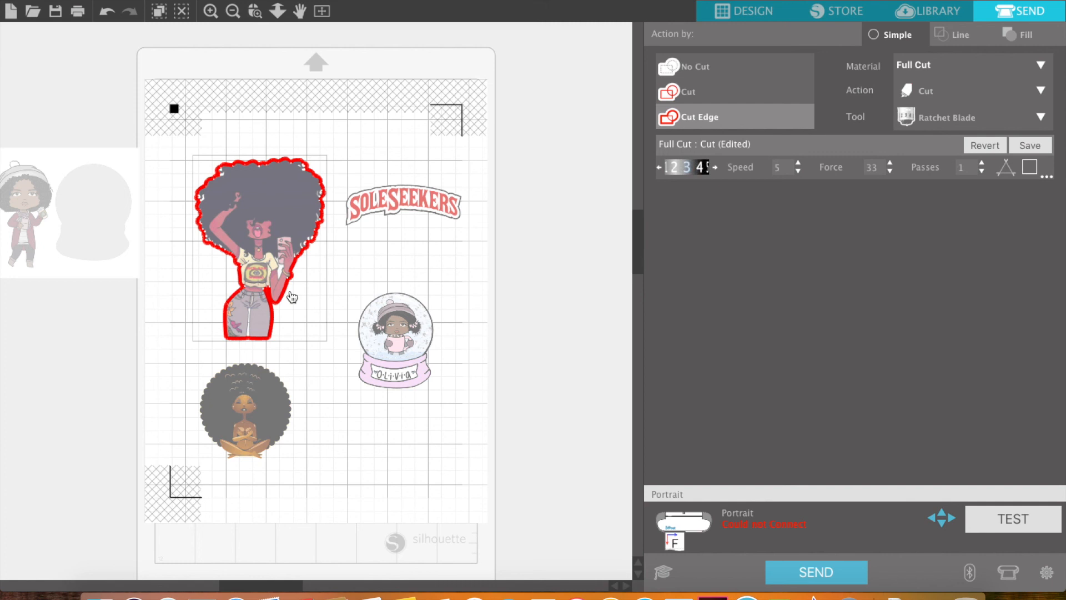
Step: Set the snow globe and the SoleSeekers lettering to Cut Edge, then return to the design page with nothing selected
left_click(398, 334)
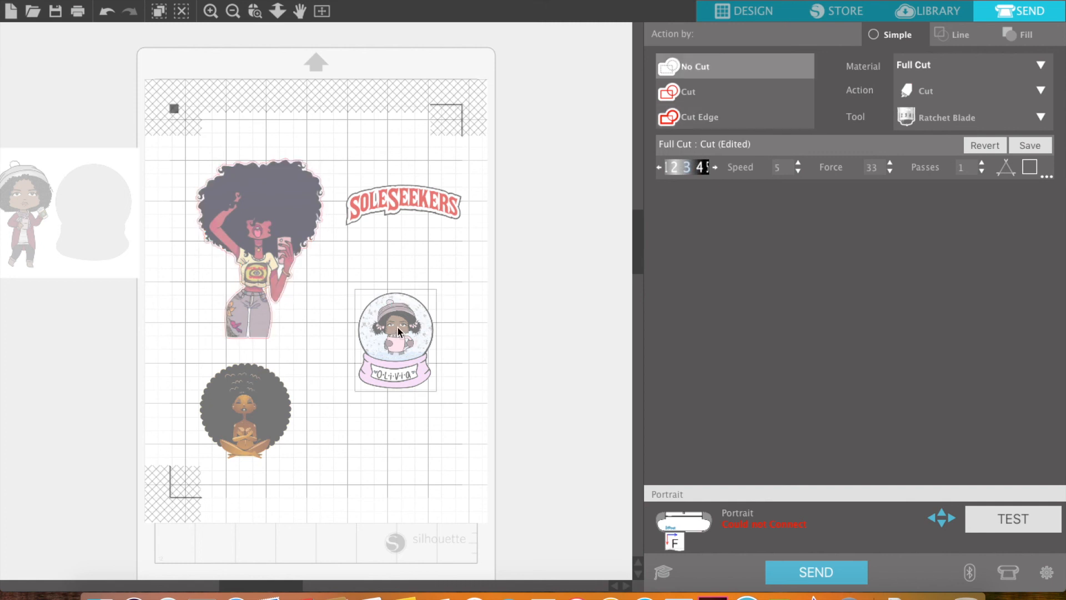
left_click(695, 127)
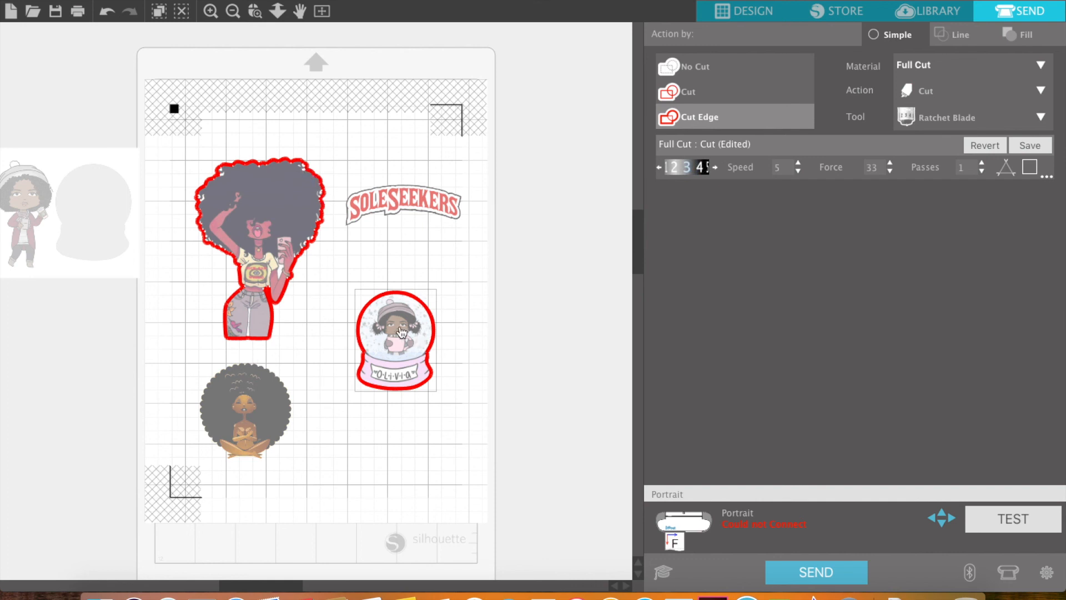
left_click(403, 221)
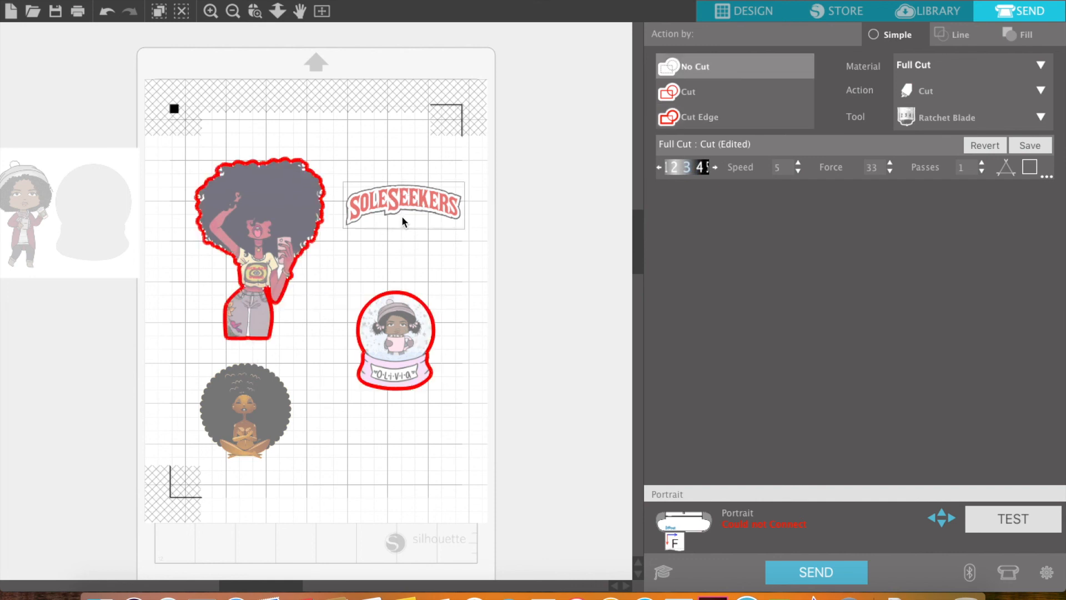
left_click(698, 117)
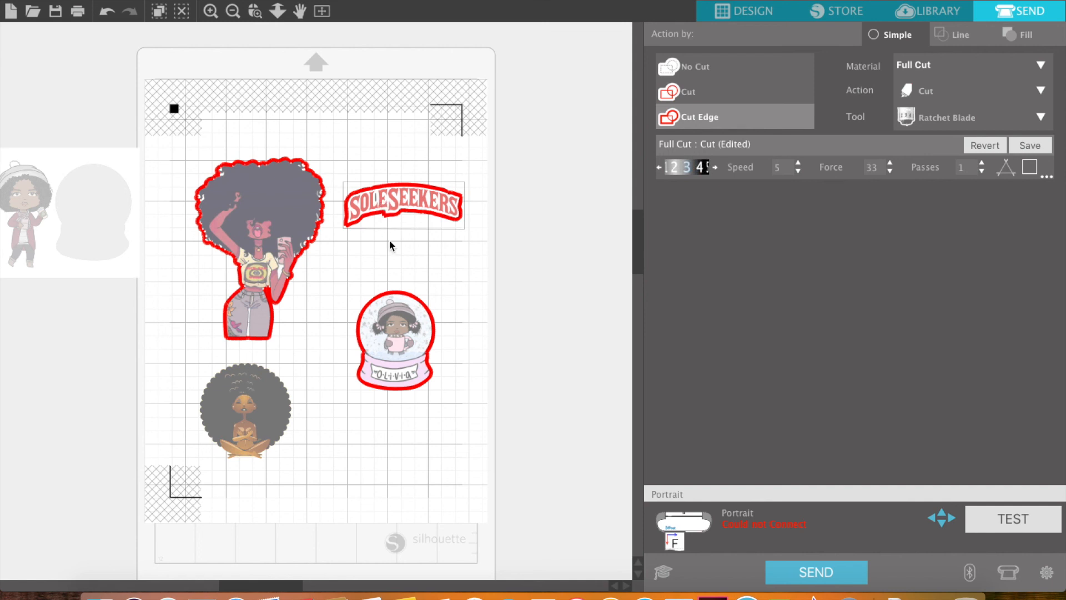
left_click(738, 11)
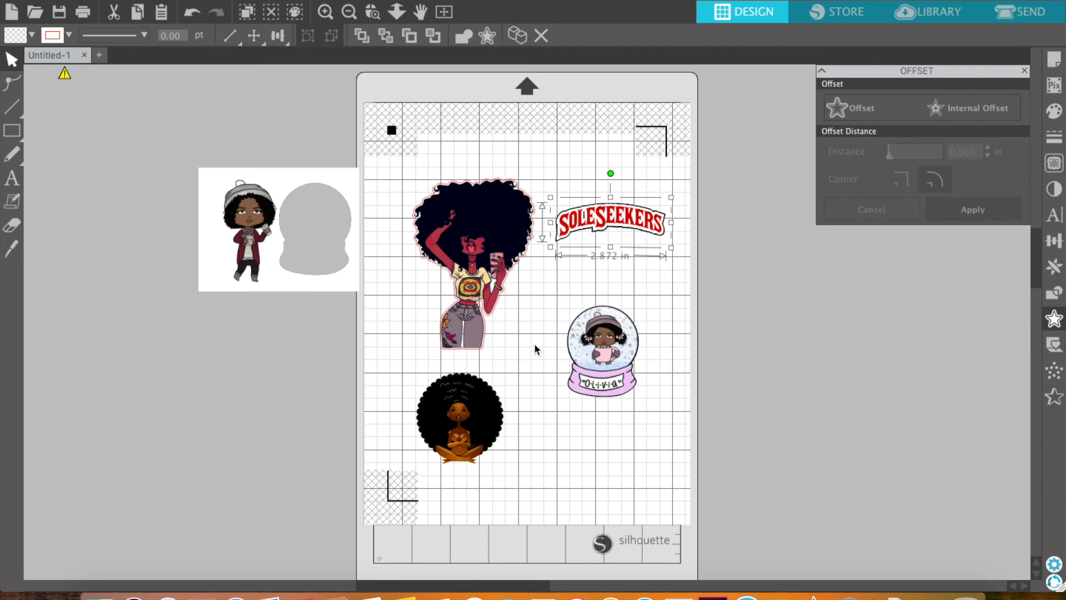
left_click(536, 348)
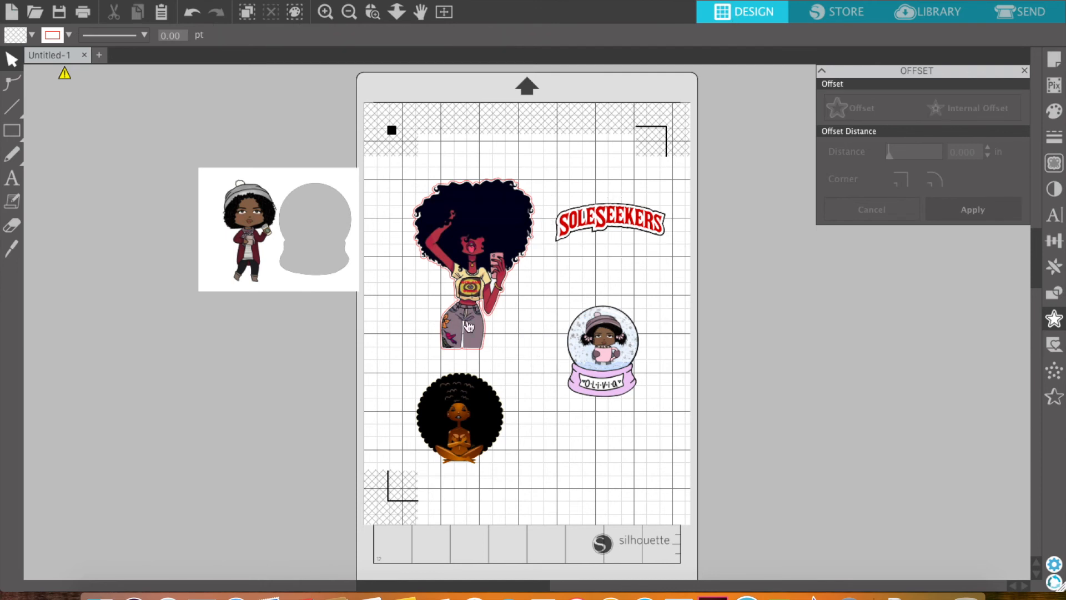